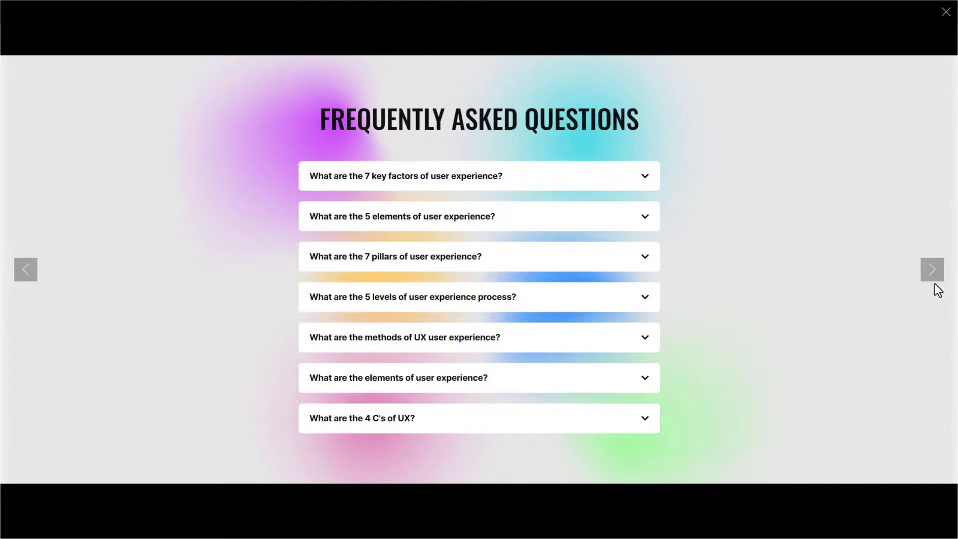
# - Browse the FAQ accordion demo designs and view the ACF PRO pricing plans
pyautogui.click(934, 281)
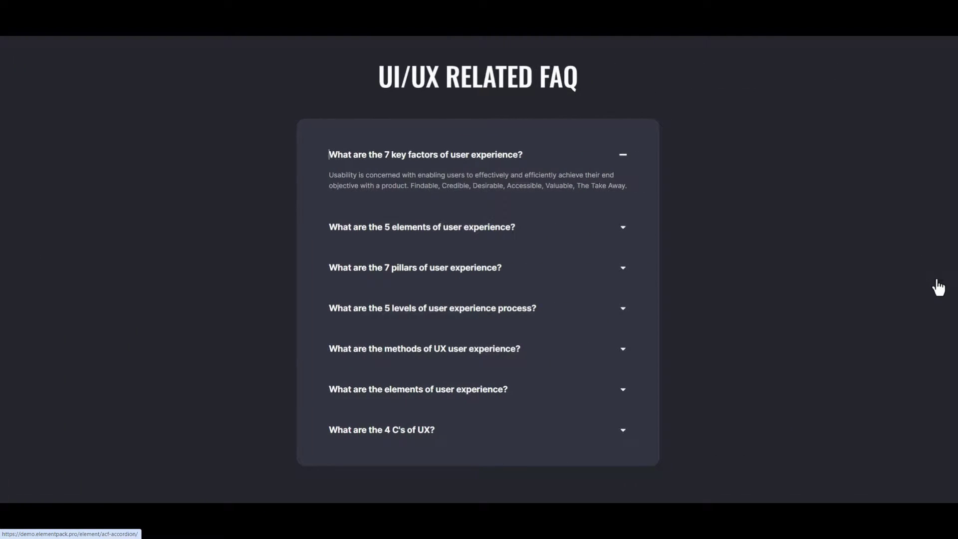
pyautogui.click(934, 281)
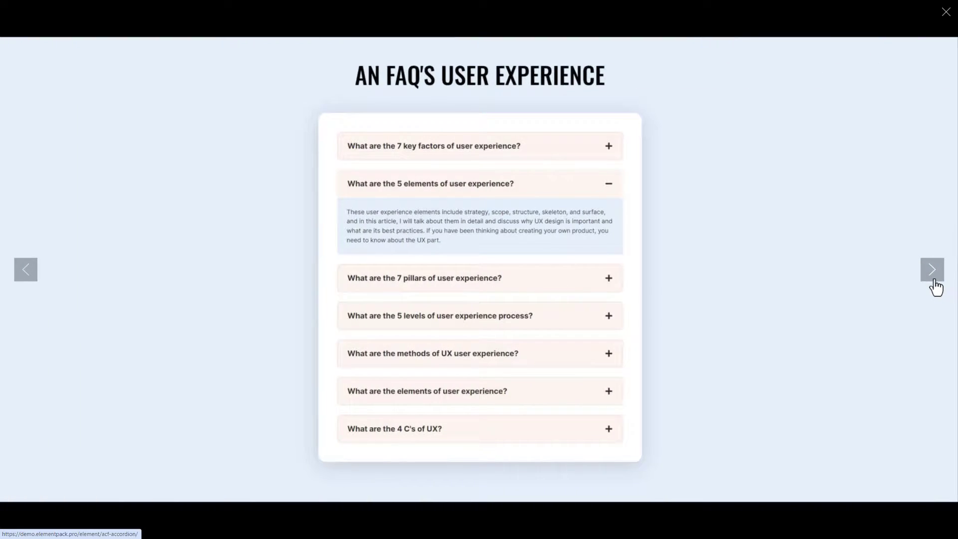
pyautogui.click(934, 282)
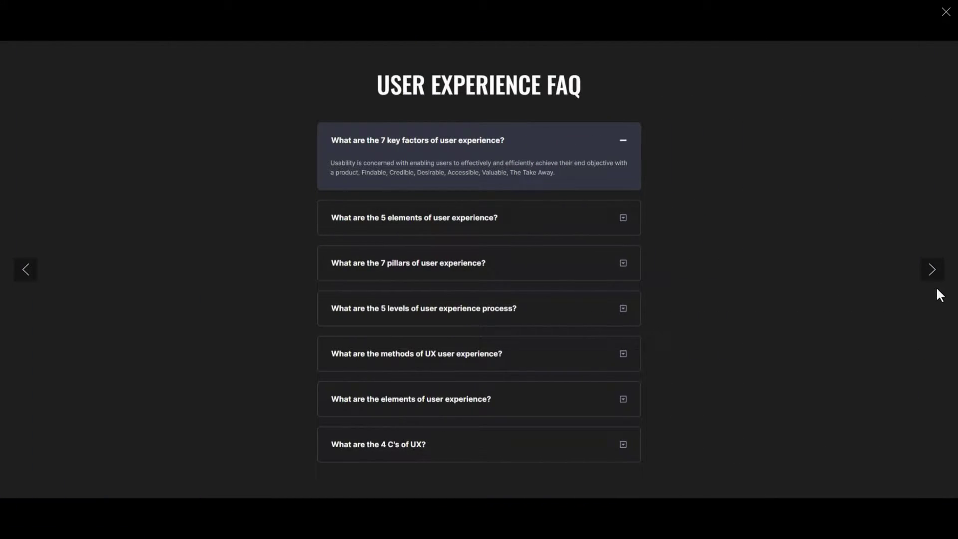
pyautogui.click(934, 284)
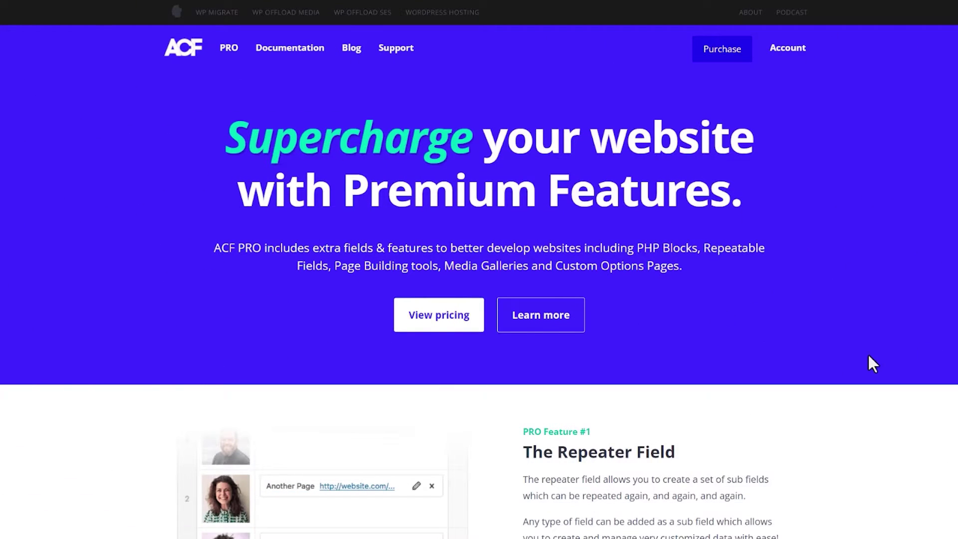
pyautogui.click(456, 325)
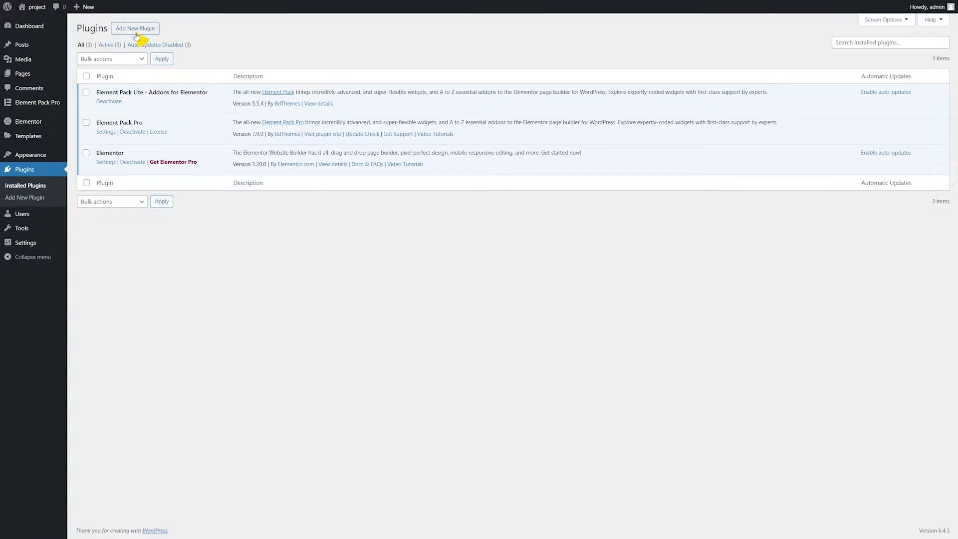
# - Upload, install and activate the Advanced Custom Fields PRO plugin from its zip file, and update Element Pack Pro to version 7.9.1
pyautogui.click(136, 31)
pyautogui.click(155, 26)
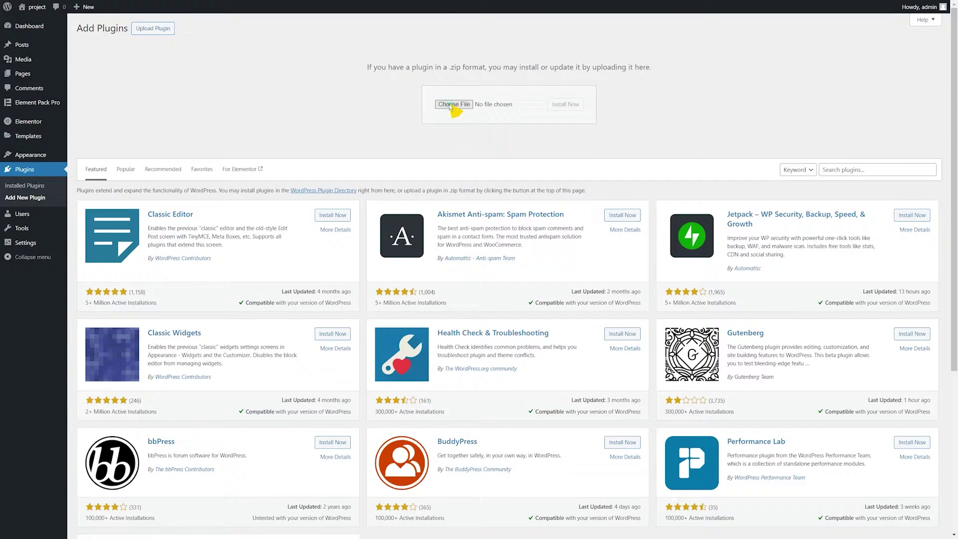
pyautogui.click(449, 104)
pyautogui.click(149, 65)
pyautogui.click(370, 230)
pyautogui.click(566, 105)
pyautogui.click(103, 100)
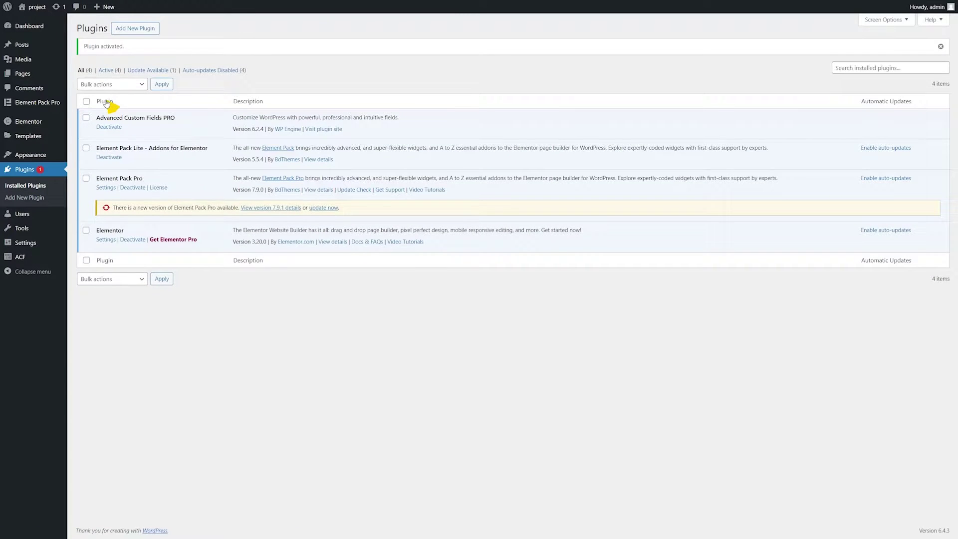
pyautogui.click(324, 209)
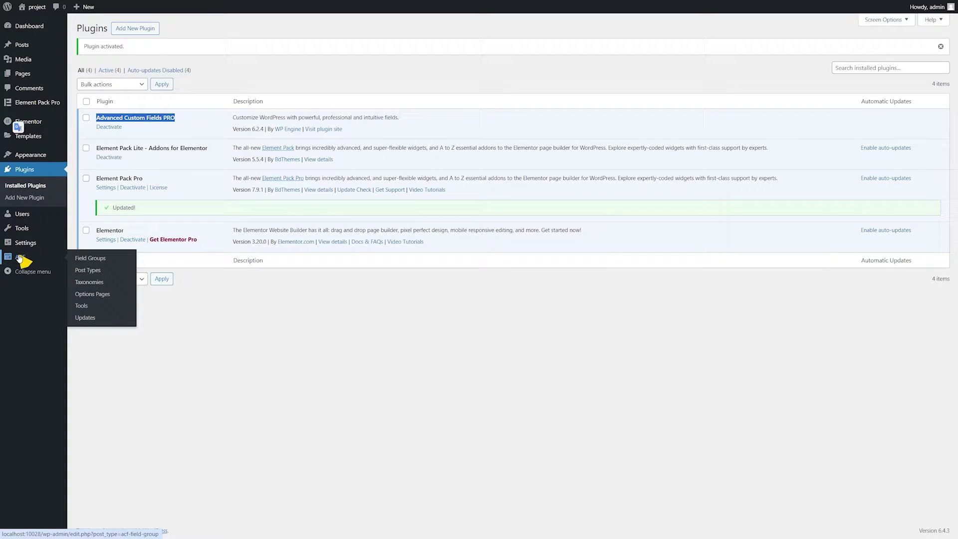
# - Create a new ACF field group titled "Design Team"
pyautogui.click(23, 257)
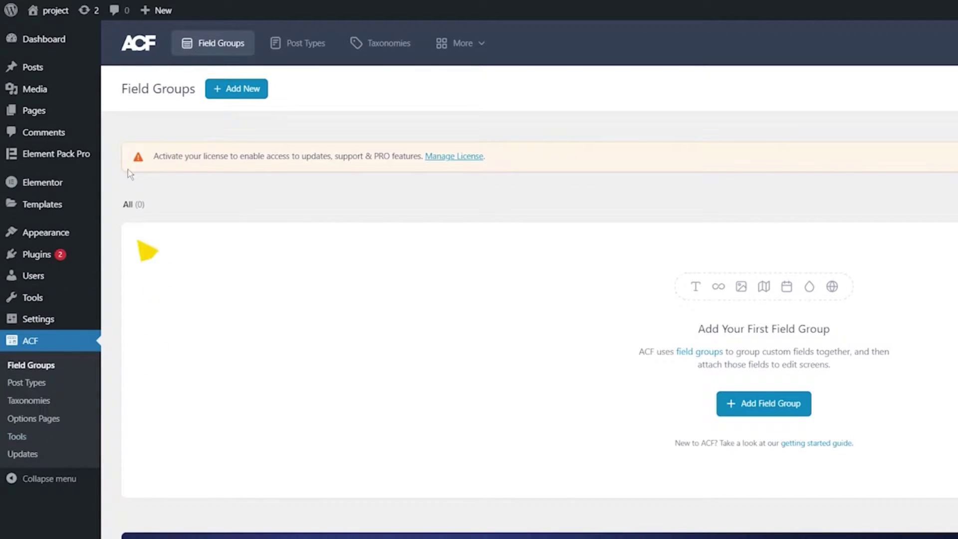
pyautogui.click(242, 93)
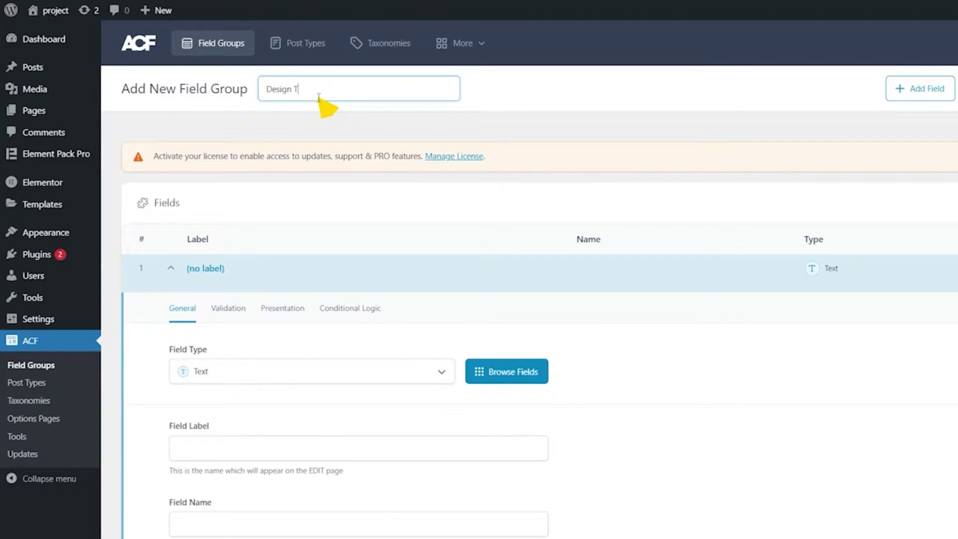
pyautogui.write('Design Team')
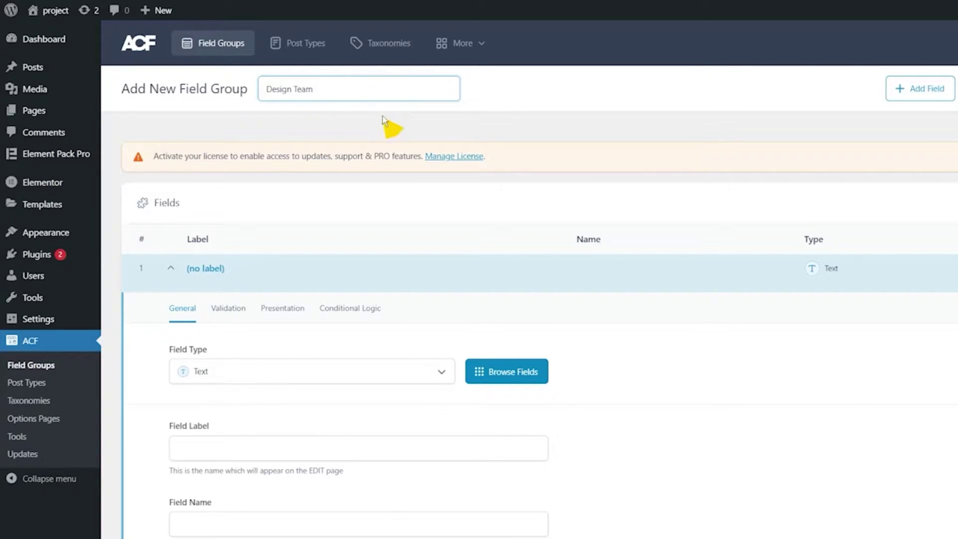
# - Set the group's first field to the Repeater type, label it "ACF Accordion" and fill in its field name
pyautogui.click(290, 372)
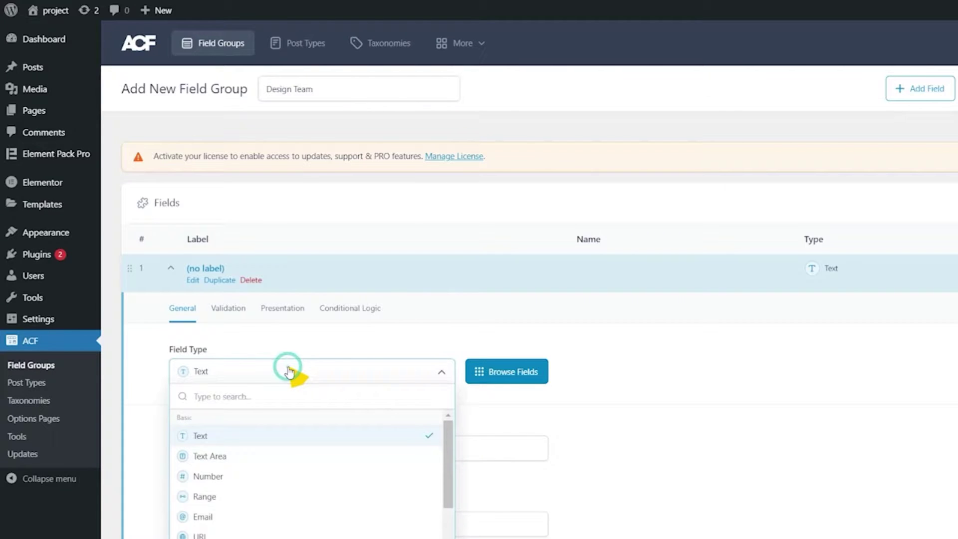
pyautogui.write('rep')
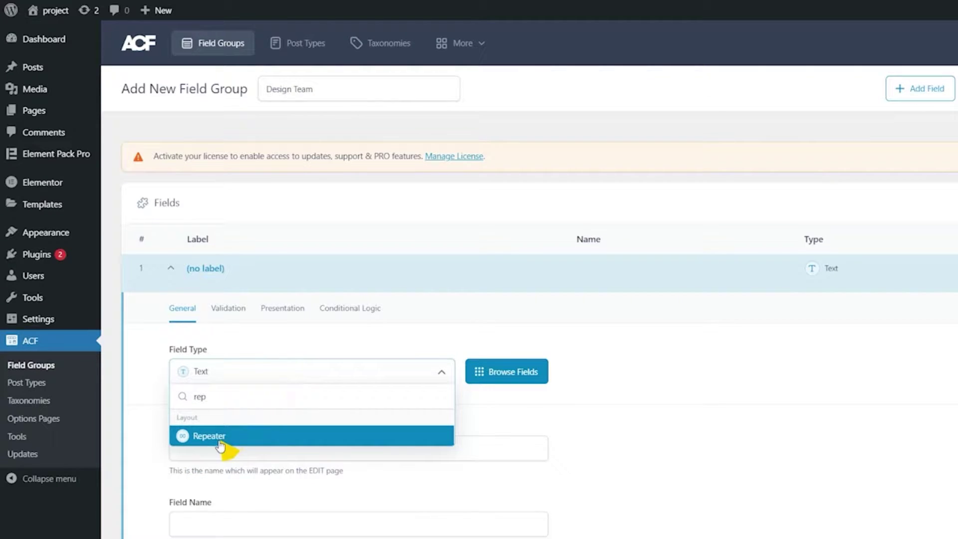
pyautogui.click(277, 442)
pyautogui.click(252, 452)
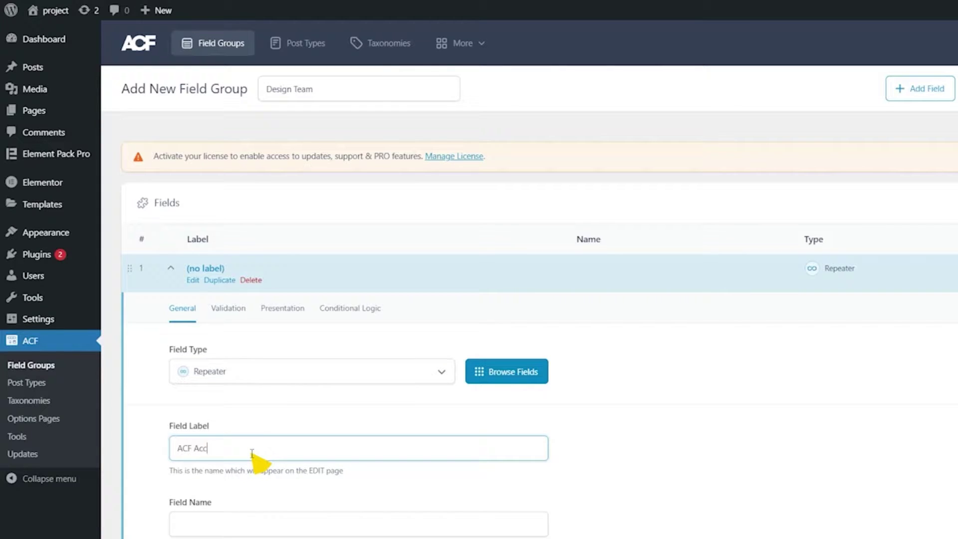
pyautogui.write('ACF Accordion')
pyautogui.click(244, 524)
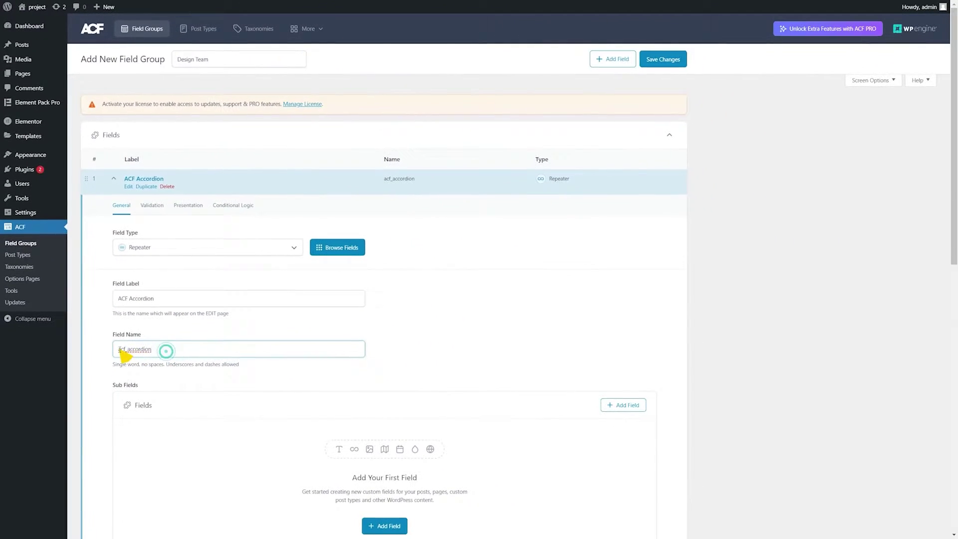
# - Add a text sub-field labelled "Accordion Title" to the repeater and fill in its field name
pyautogui.scroll(-1, 432, 310)
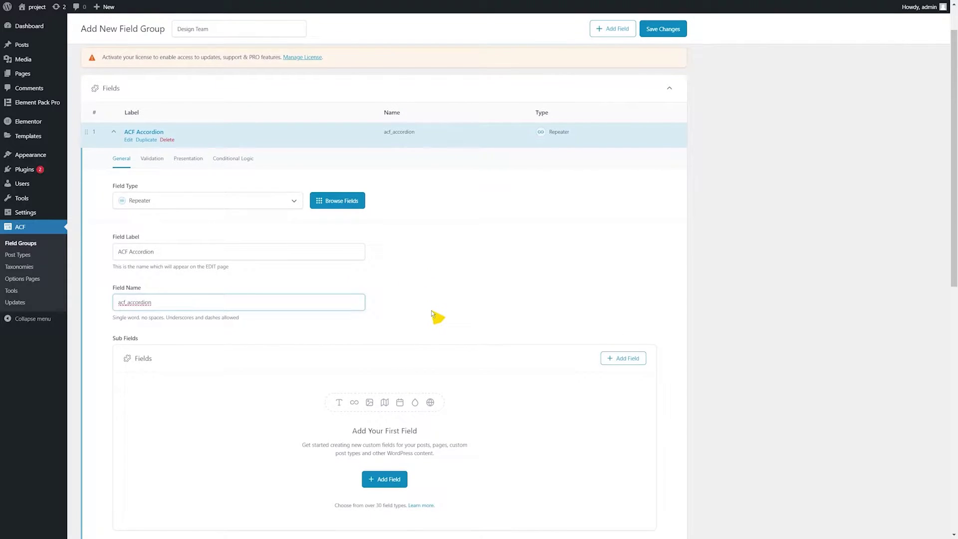
pyautogui.scroll(-1, 432, 310)
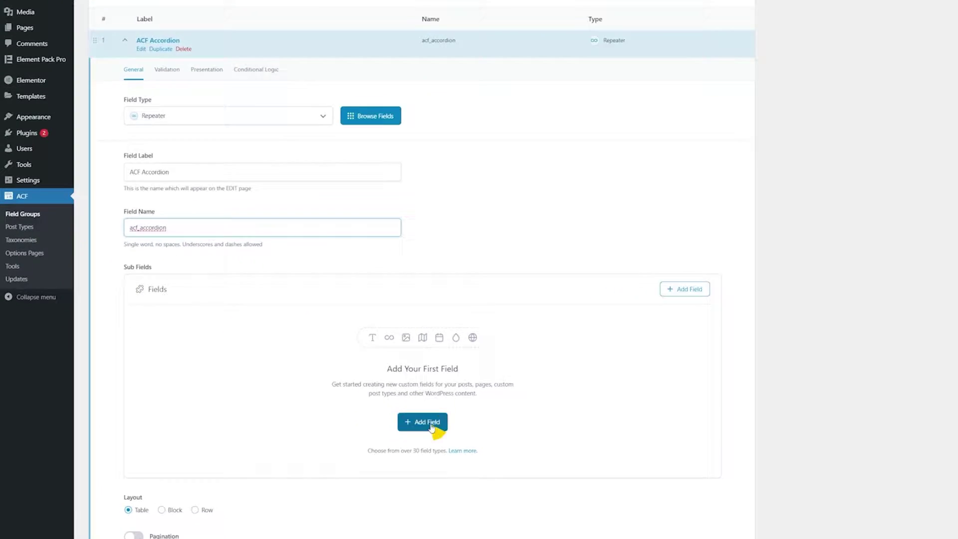
pyautogui.click(382, 432)
pyautogui.scroll(-1, 229, 339)
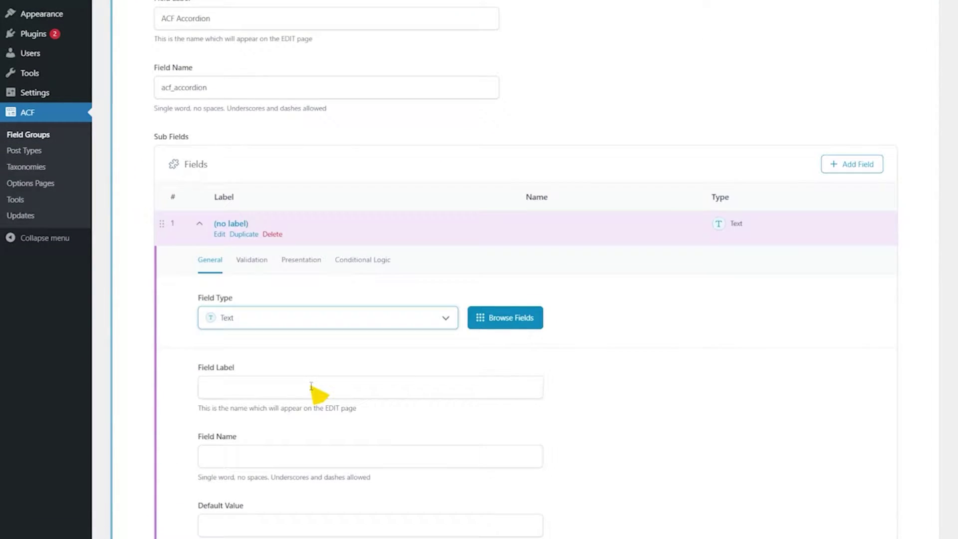
pyautogui.scroll(-1, 311, 387)
pyautogui.click(259, 323)
pyautogui.write('Accordion Title')
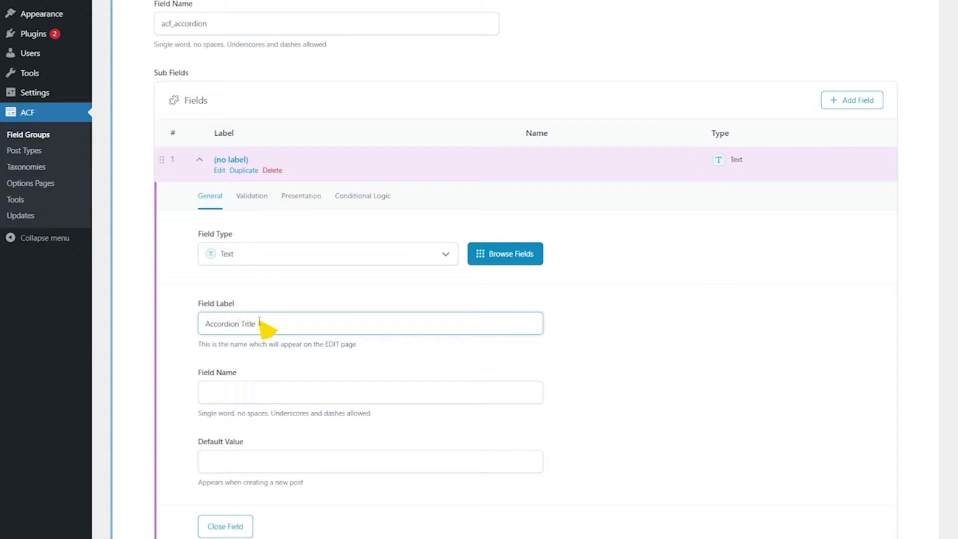
pyautogui.click(319, 385)
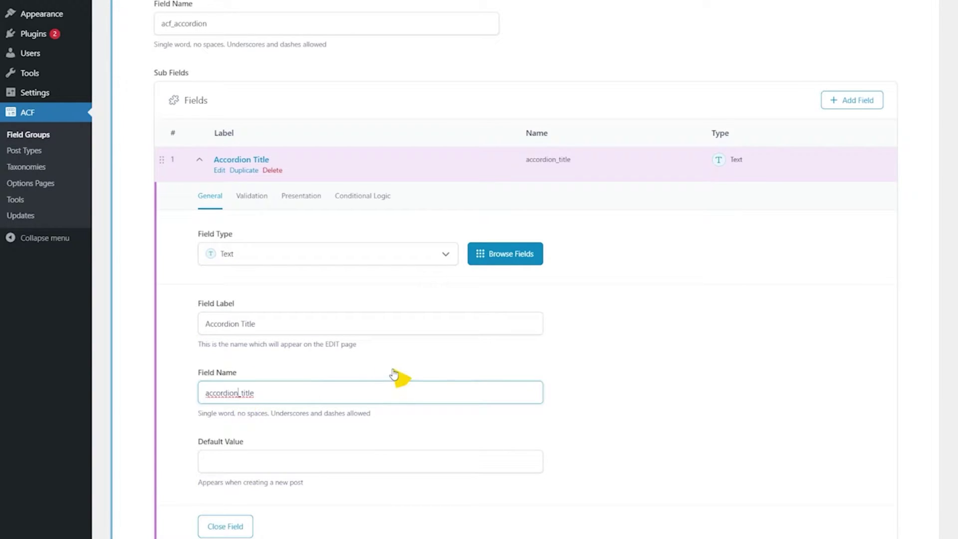
# - Add a second text sub-field labelled "Accordion Content" with its field name, and collapse both sub-fields
pyautogui.scroll(-2, 393, 376)
pyautogui.click(855, 438)
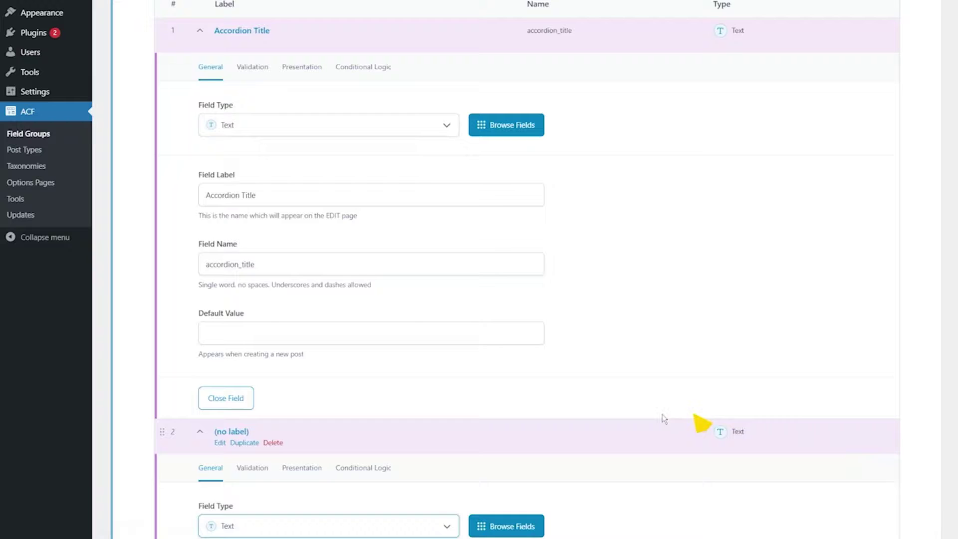
pyautogui.scroll(-4, 498, 332)
pyautogui.click(231, 399)
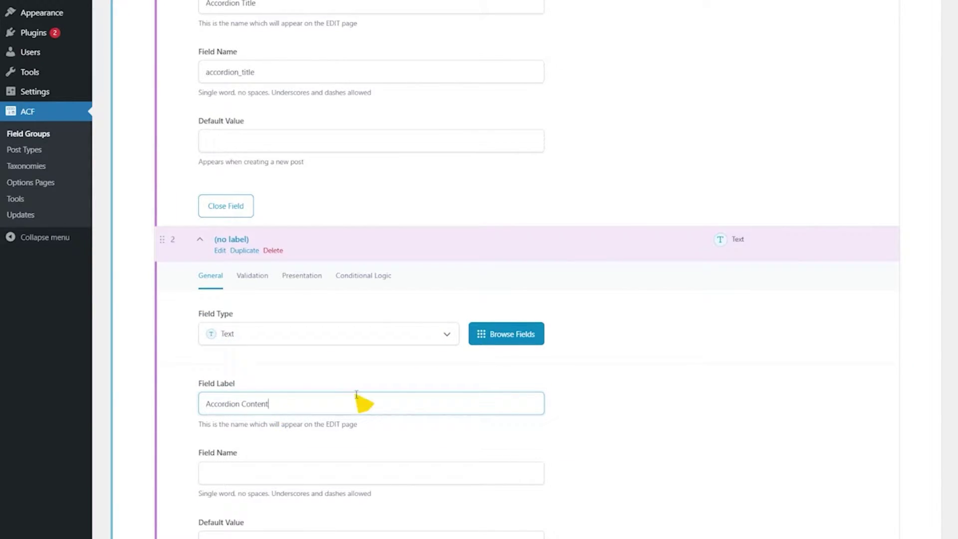
pyautogui.click(308, 472)
pyautogui.scroll(5, 837, 330)
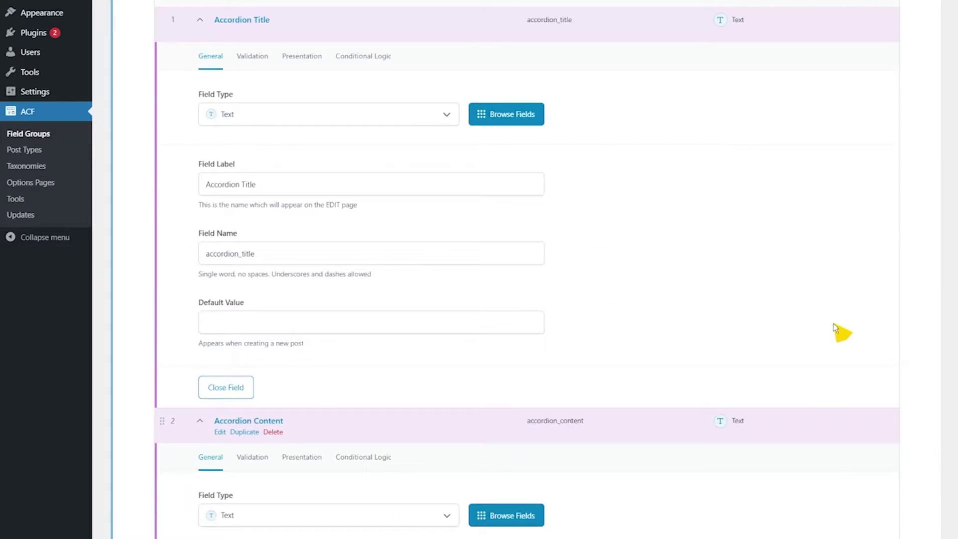
pyautogui.click(200, 160)
pyautogui.click(200, 194)
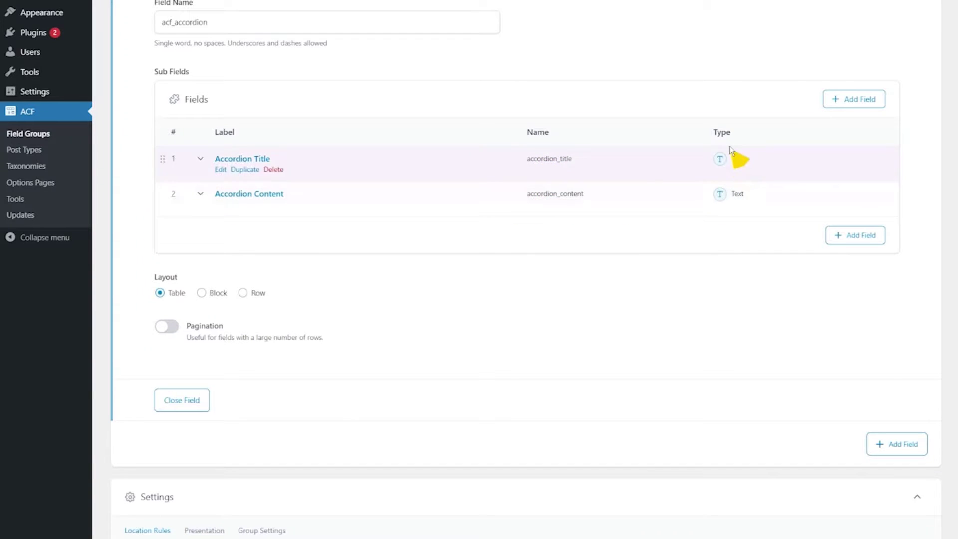
# - Set the location rule to show the field group where Post Type is equal to Page, and save the changes
pyautogui.scroll(-1, 736, 195)
pyautogui.scroll(-5, 734, 195)
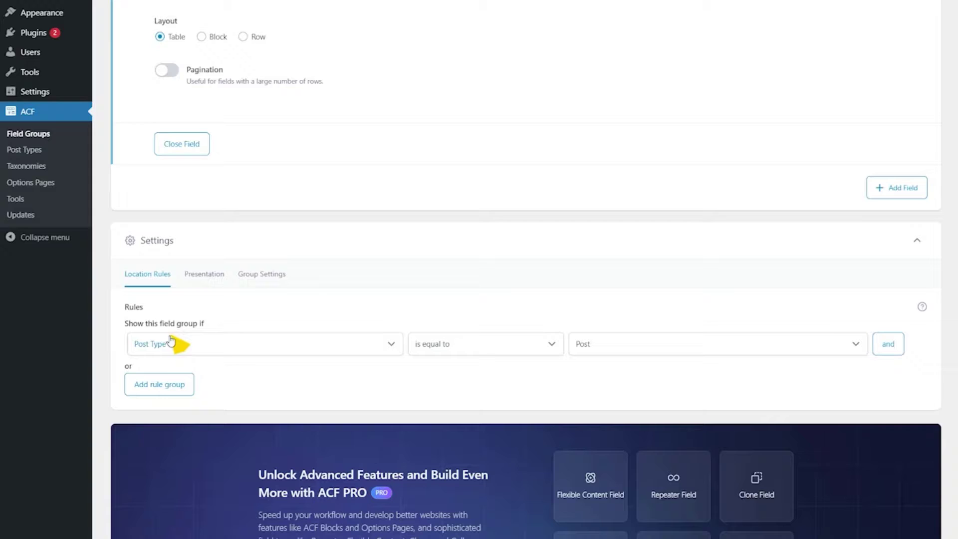
pyautogui.click(580, 345)
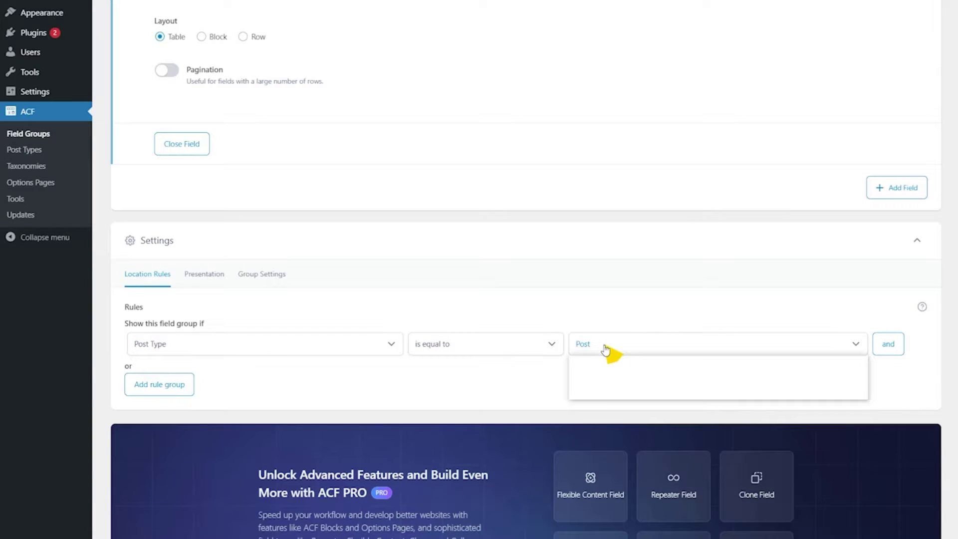
pyautogui.click(586, 372)
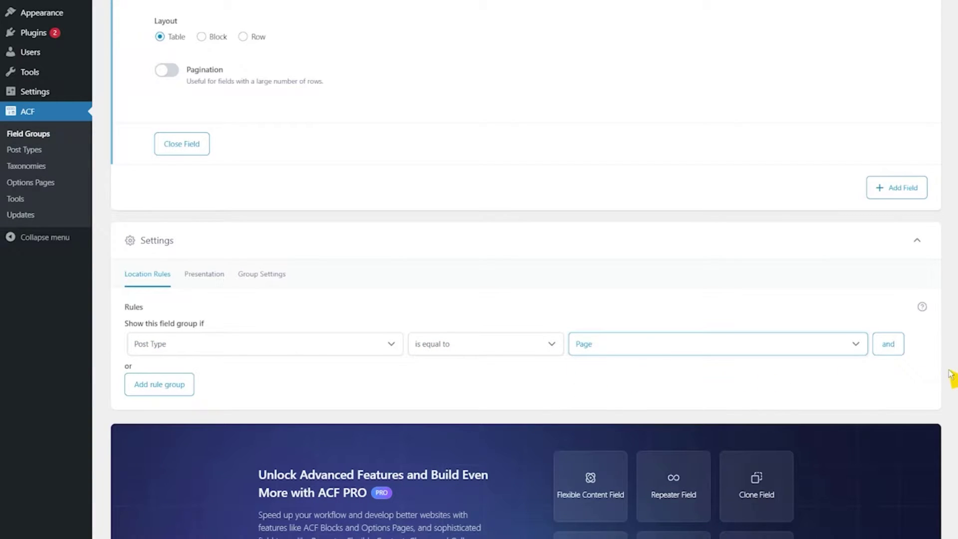
pyautogui.scroll(10, 950, 372)
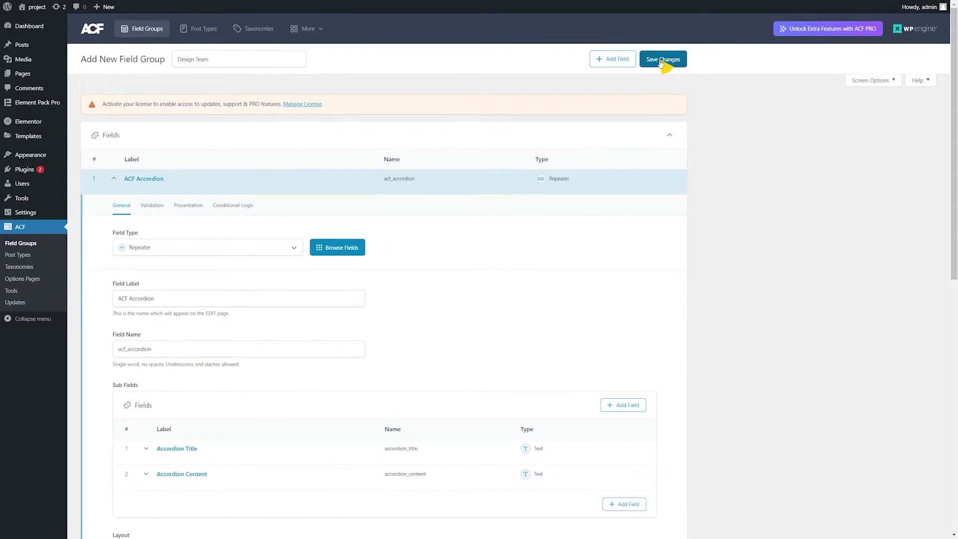
pyautogui.click(664, 59)
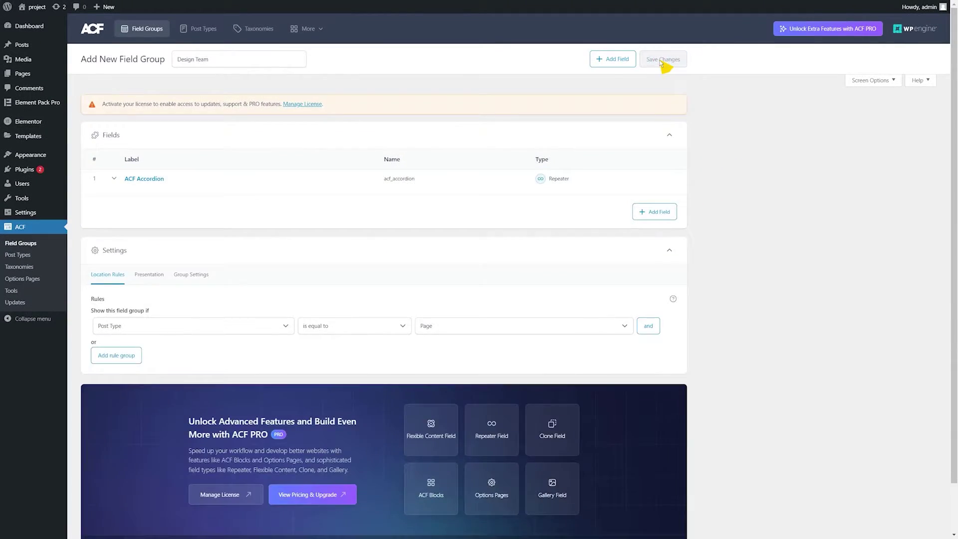
# - Create a new WordPress page titled "ACF Accordion"
pyautogui.click(24, 79)
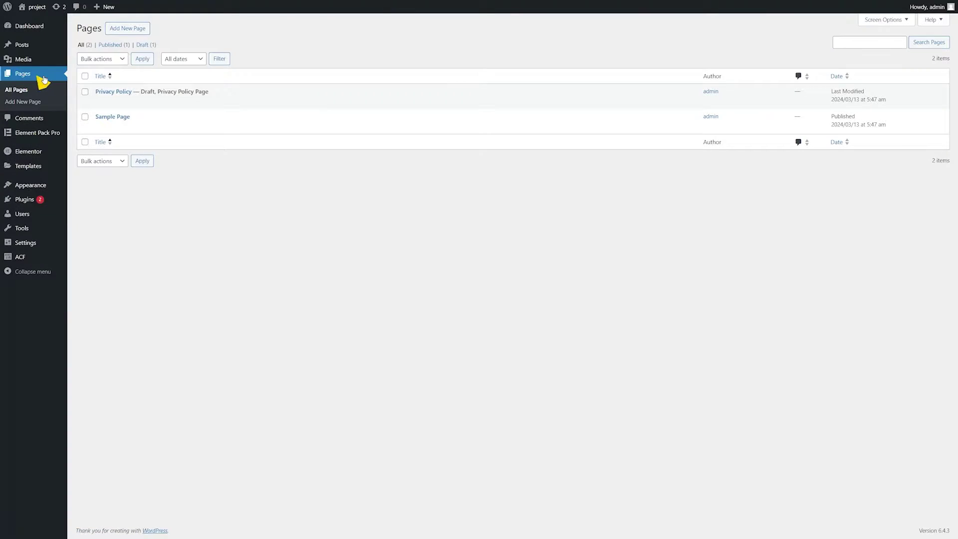
pyautogui.click(140, 30)
pyautogui.write('A')
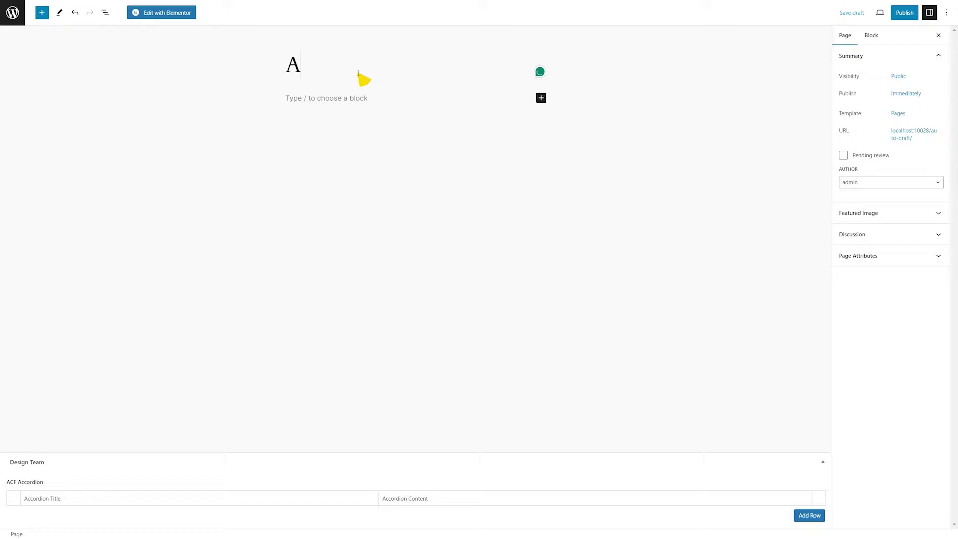
pyautogui.write('CF Accordio')
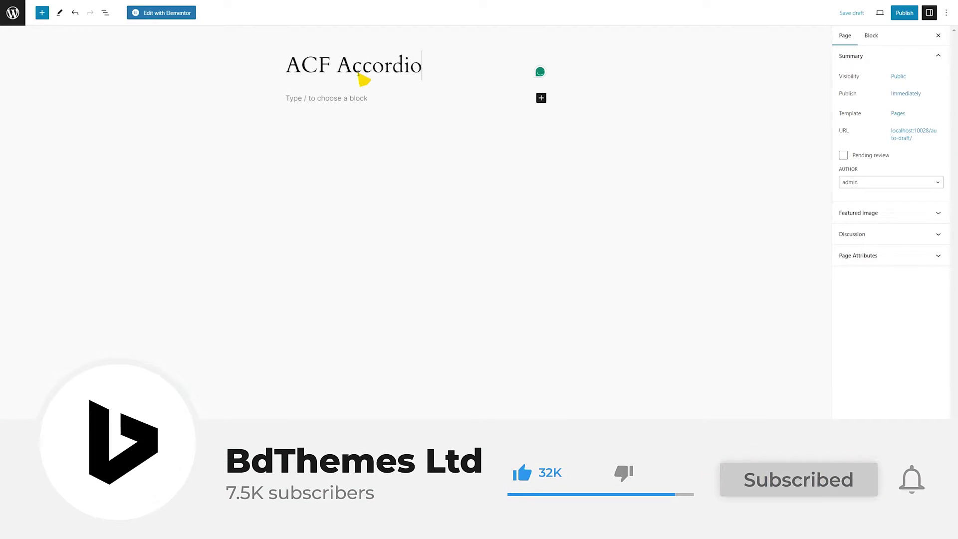
pyautogui.write('n')
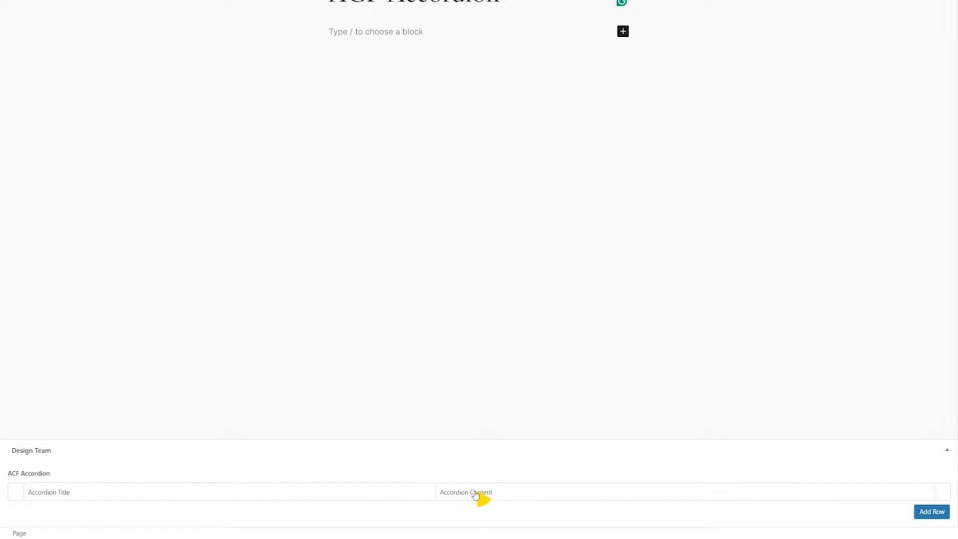
# - Add two accordion rows titled "What are the 7 key factors of user experience?" and "What are the 5 elements of user experience?", pasting each one's content
pyautogui.click(929, 515)
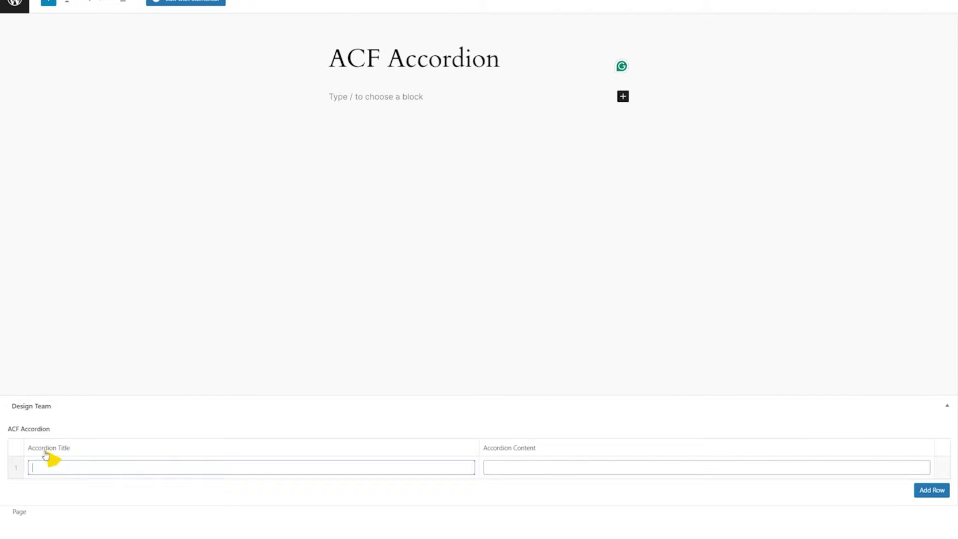
pyautogui.write('What are the 7 key factors of user experience?')
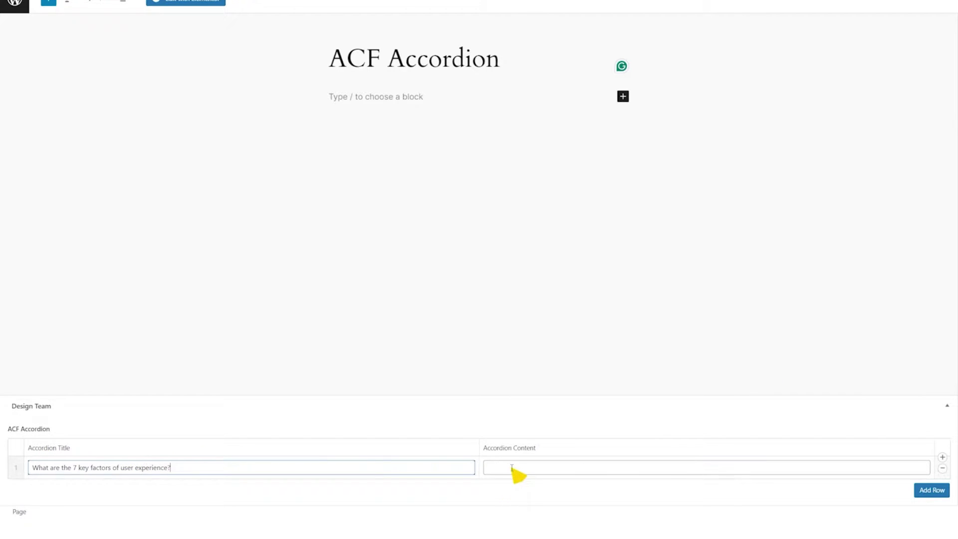
pyautogui.hotkey('ctrl', 'v')
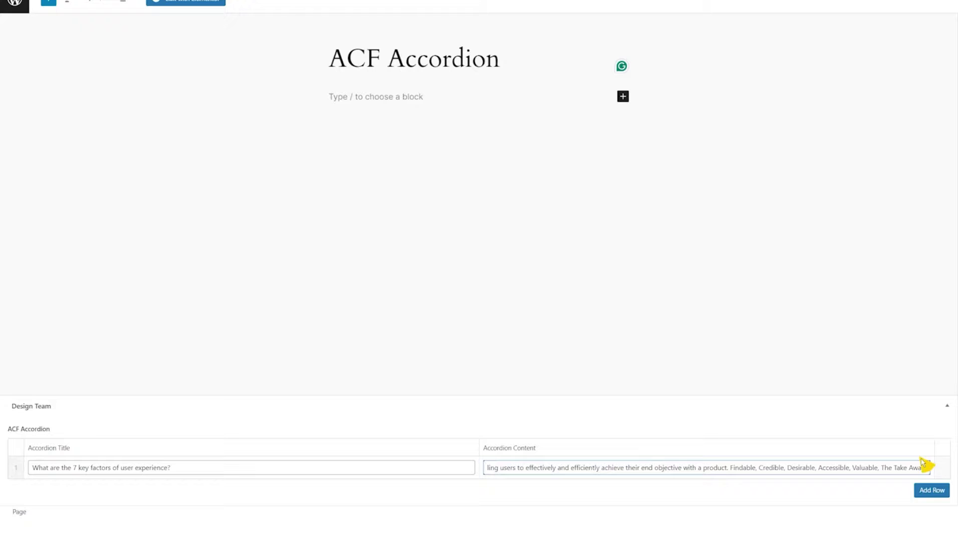
pyautogui.click(932, 490)
pyautogui.write('What are the 5 elements of user experience?')
pyautogui.click(496, 467)
pyautogui.hotkey('ctrl', 'v')
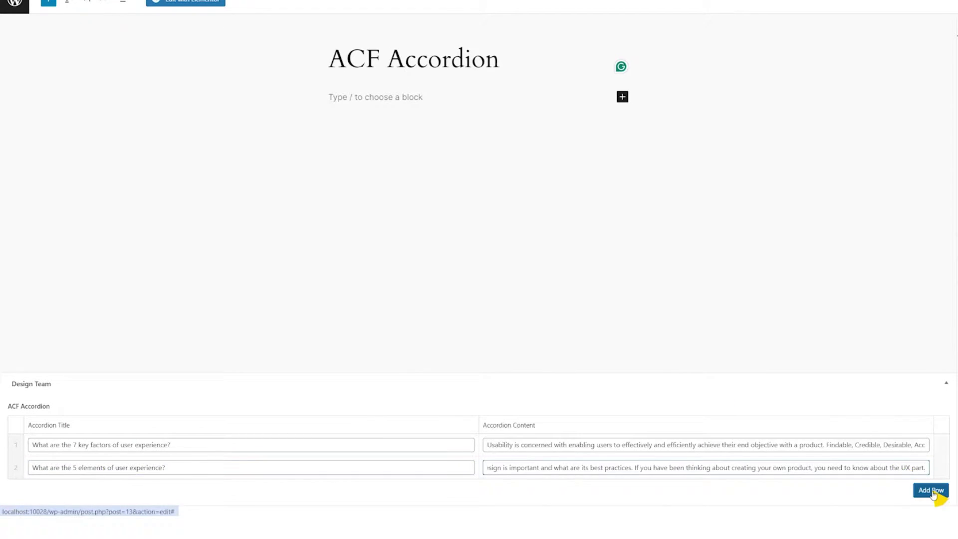
# - Add rows titled "What are the 7 pillars of user experience?" and "What are the 5 levels of user experience process?" with their pasted content
pyautogui.click(932, 490)
pyautogui.write('What are the 7 pillars of user experience?')
pyautogui.click(526, 468)
pyautogui.hotkey('ctrl', 'v')
pyautogui.click(932, 490)
pyautogui.write('What are the 5 levels of user experience process?')
pyautogui.click(524, 468)
pyautogui.hotkey('ctrl', 'v')
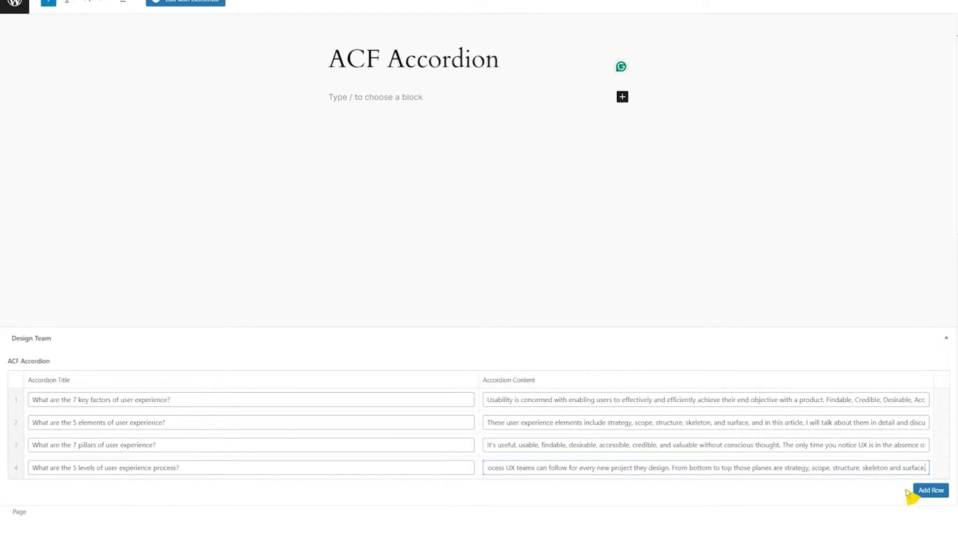
# - Add rows titled "What are the methods of UX user experience?" and "What are the elements of user experience?" with their pasted content
pyautogui.click(932, 490)
pyautogui.write('What are the methods of UX user experience?')
pyautogui.click(552, 467)
pyautogui.hotkey('ctrl', 'v')
pyautogui.click(932, 490)
pyautogui.write('What are the elements of user experience?')
# - Add a seventh row titled "What are the 4 C's of UX?" with its content, and publish the page
pyautogui.hotkey('ctrl', 'v')
pyautogui.click(931, 490)
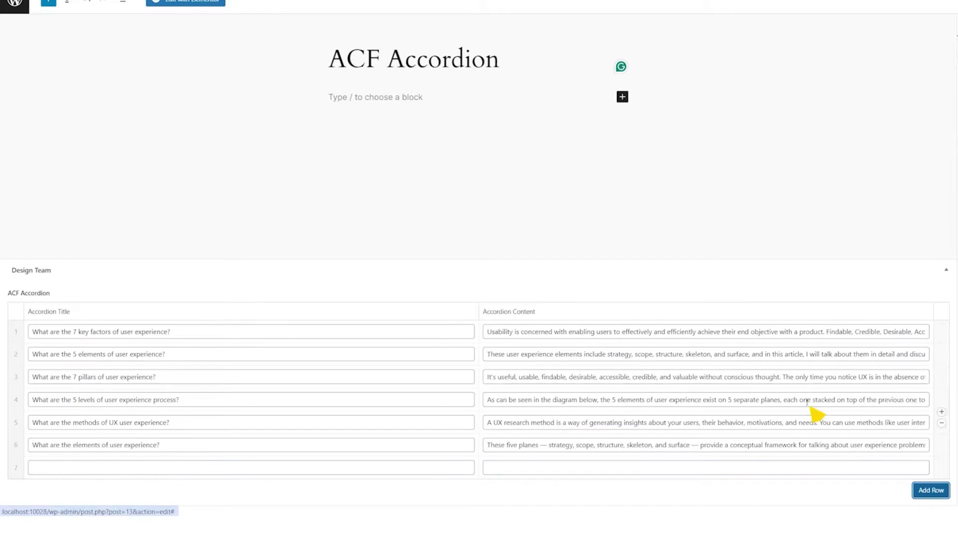
pyautogui.hotkey('ctrl', 'v')
pyautogui.click(509, 468)
pyautogui.hotkey('ctrl', 'v')
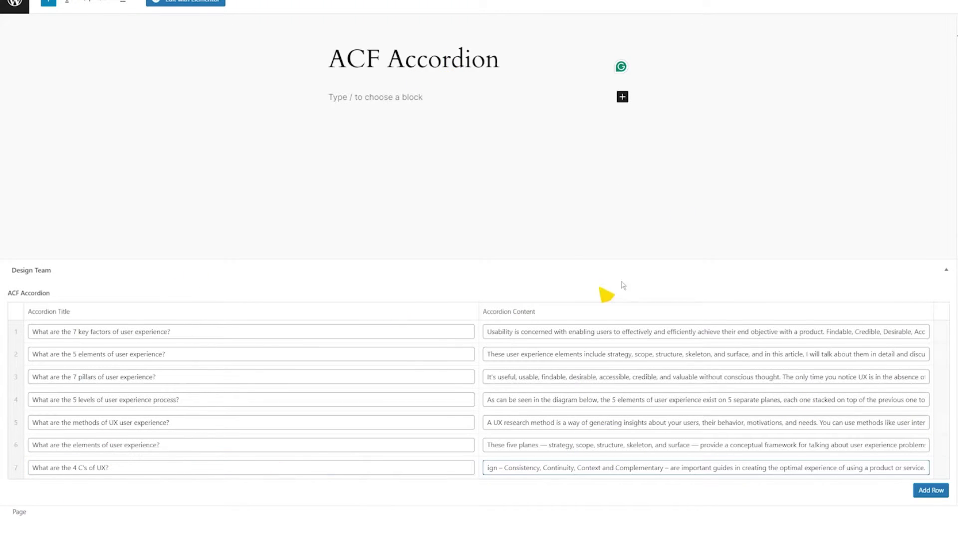
pyautogui.click(904, 68)
pyautogui.click(873, 68)
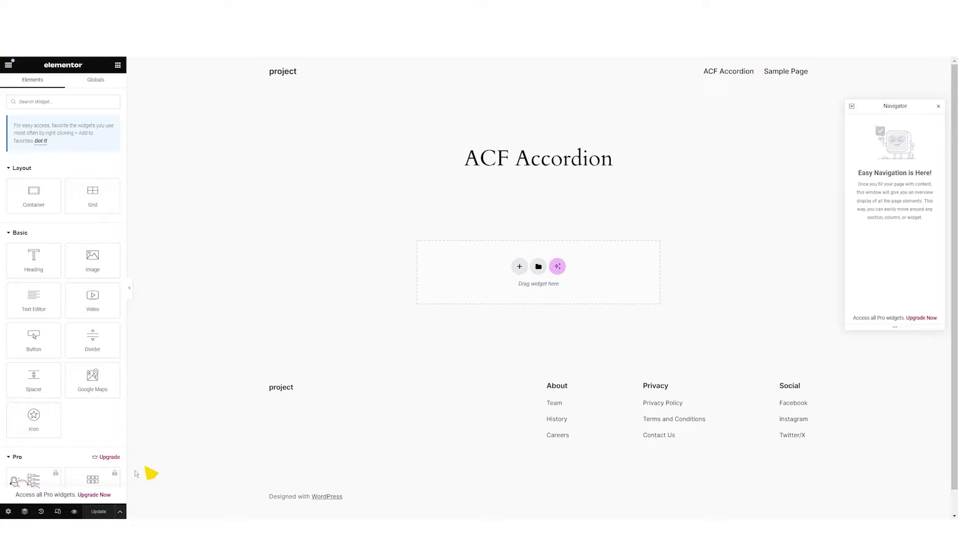
# - Set the page layout to Elementor Canvas in the Elementor page settings
pyautogui.click(9, 512)
pyautogui.click(88, 324)
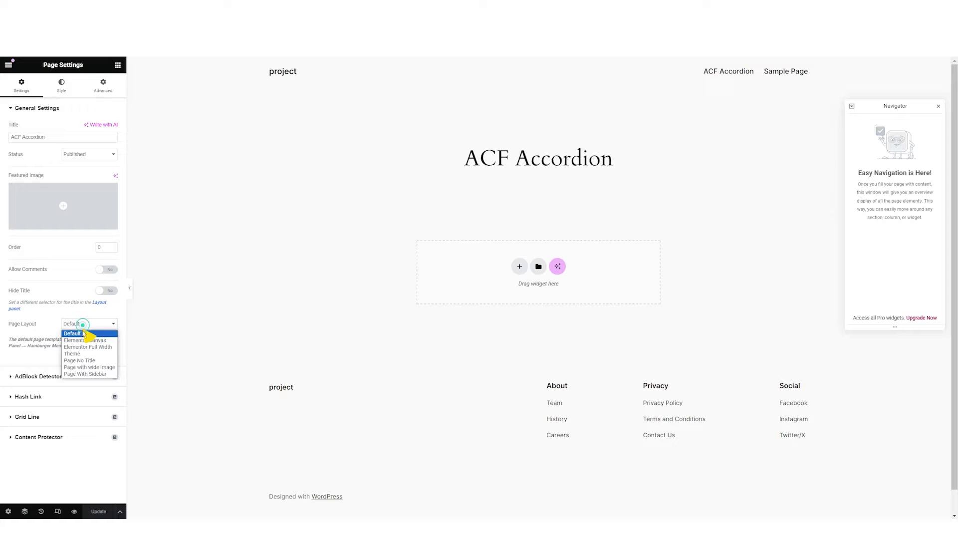
pyautogui.click(85, 338)
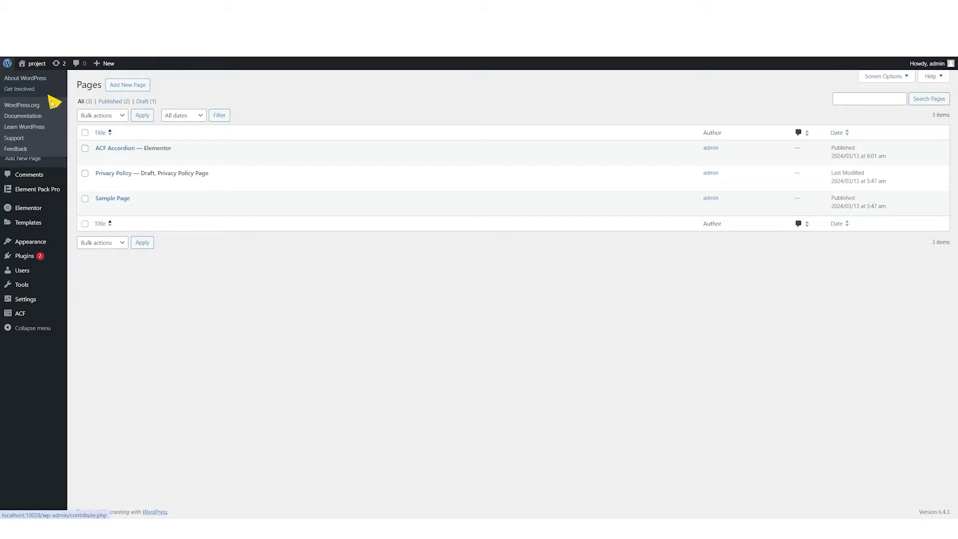
# - Enable the ACF Accordion widget among Element Pack Pro's 3rd party widgets and save the settings
pyautogui.moveTo(35, 193)
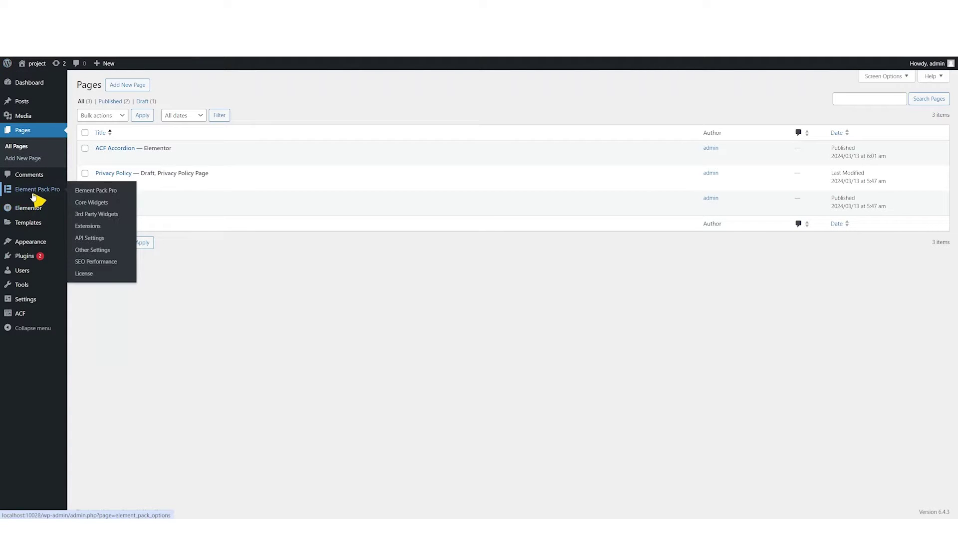
pyautogui.click(88, 215)
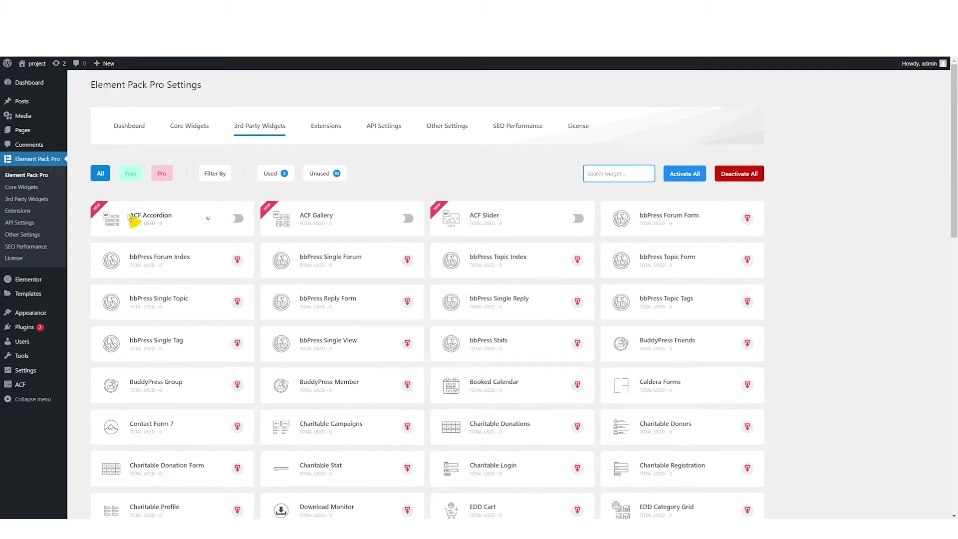
pyautogui.moveTo(128, 217); pyautogui.dragTo(174, 218)
pyautogui.click(236, 219)
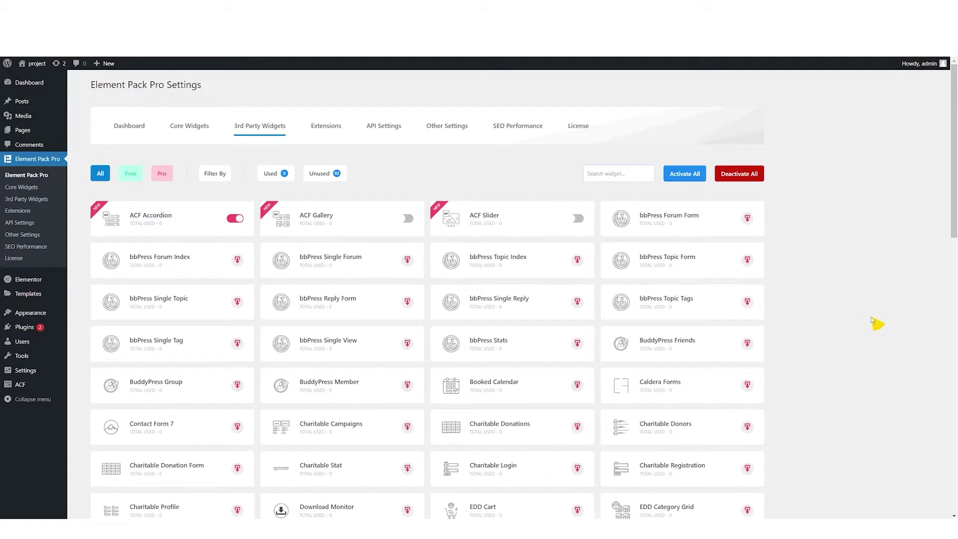
pyautogui.scroll(-15, 874, 322)
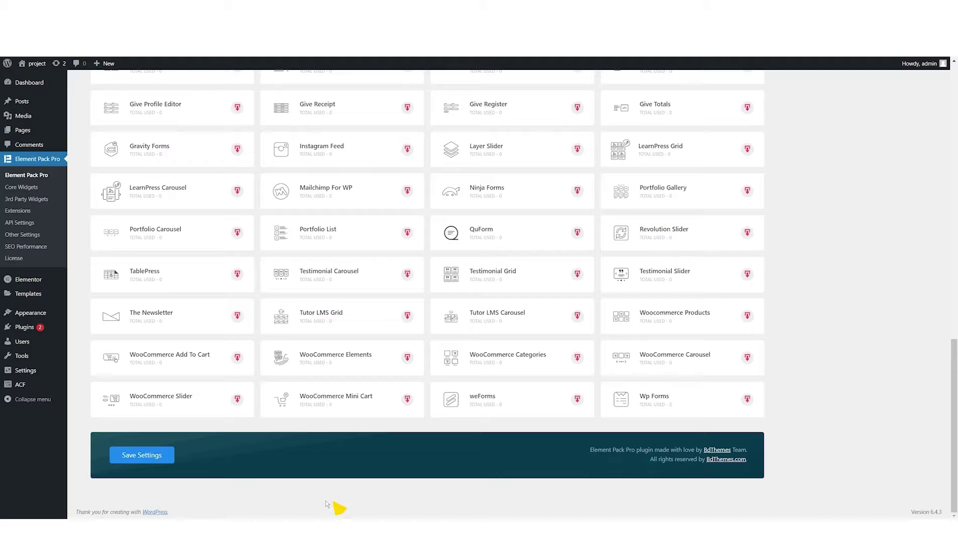
pyautogui.click(149, 458)
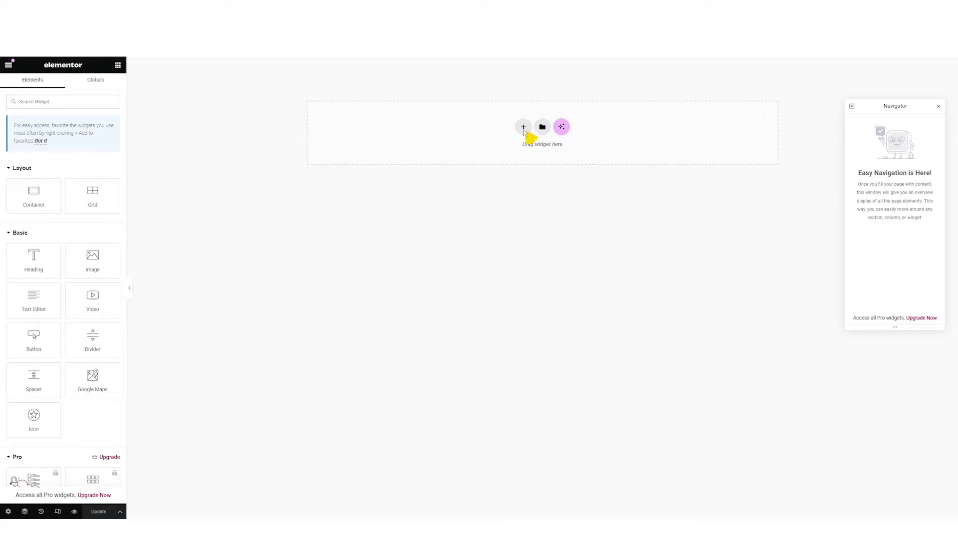
# - Add a single-column Flexbox container to the empty page in the Elementor editor
pyautogui.click(524, 127)
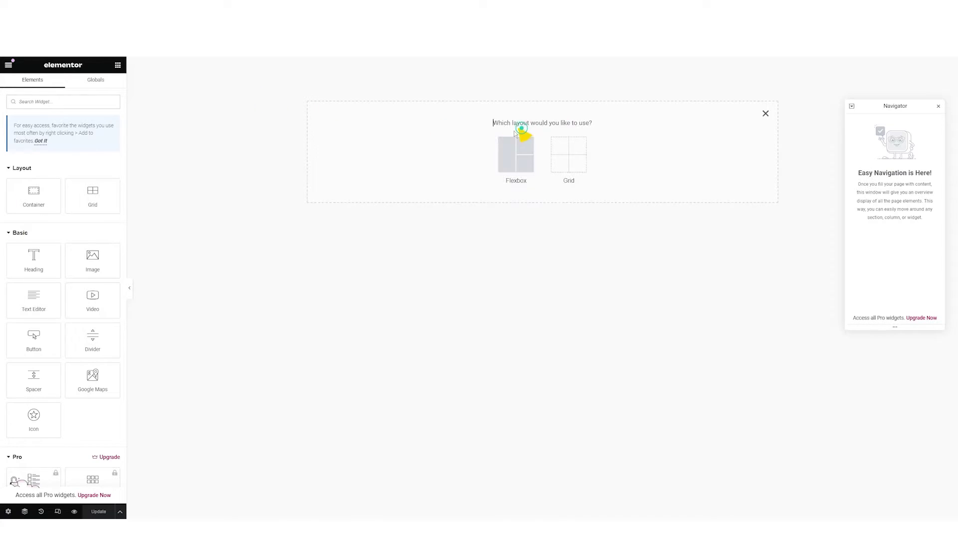
pyautogui.click(517, 145)
pyautogui.click(427, 147)
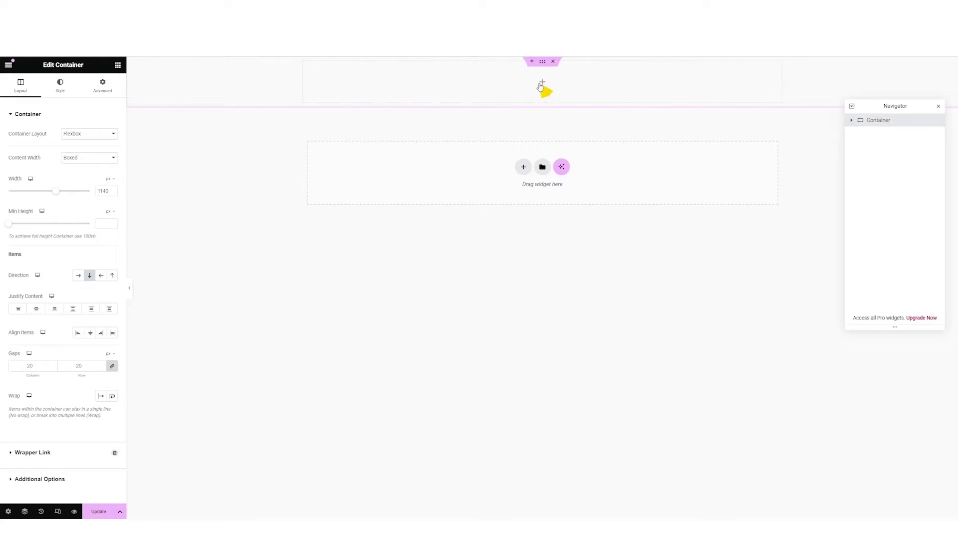
# - Unlink the container's desktop padding and set it to 120 top, 80 right, 120 bottom and 80 left
pyautogui.click(109, 89)
pyautogui.click(110, 176)
pyautogui.click(14, 176)
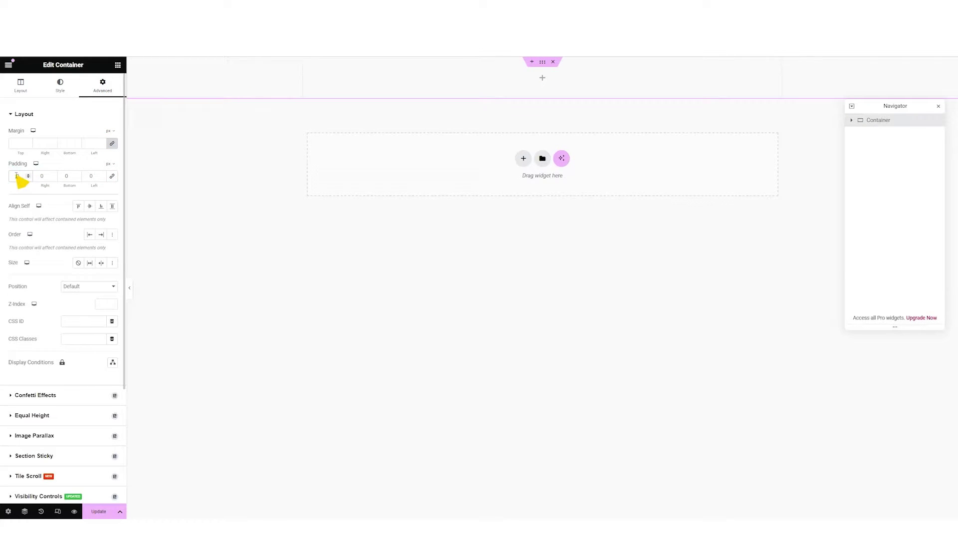
pyautogui.write('12')
pyautogui.press('Tab')
pyautogui.write('80')
pyautogui.press('Tab')
pyautogui.write('120')
# - Set the container's unlinked tablet padding to 80 top, 50 right and 80 bottom, and fill in the left value
pyautogui.press('Tab')
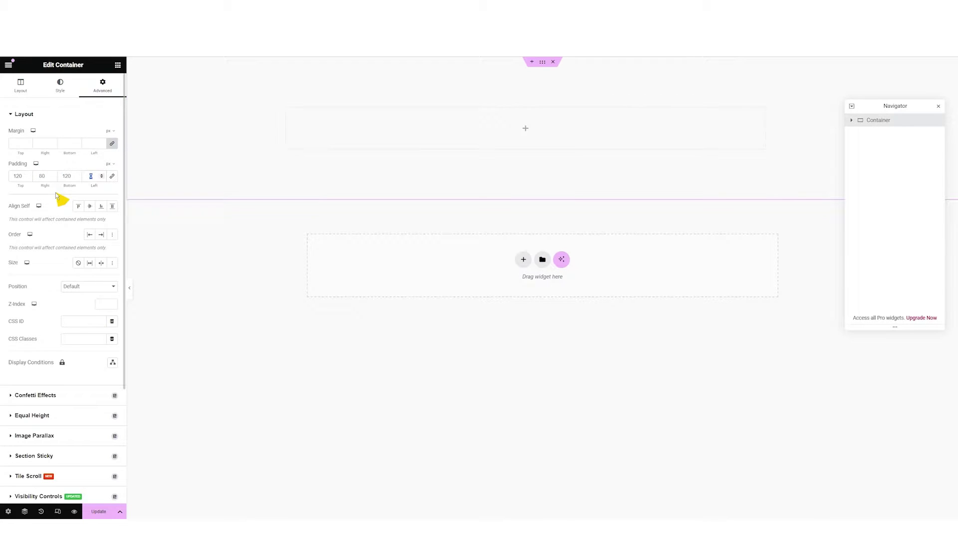
pyautogui.write('80')
pyautogui.click(36, 163)
pyautogui.click(112, 177)
pyautogui.click(15, 176)
pyautogui.write('8')
pyautogui.press('Tab')
pyautogui.write('50')
pyautogui.press('Tab')
pyautogui.write('80')
pyautogui.press('Tab')
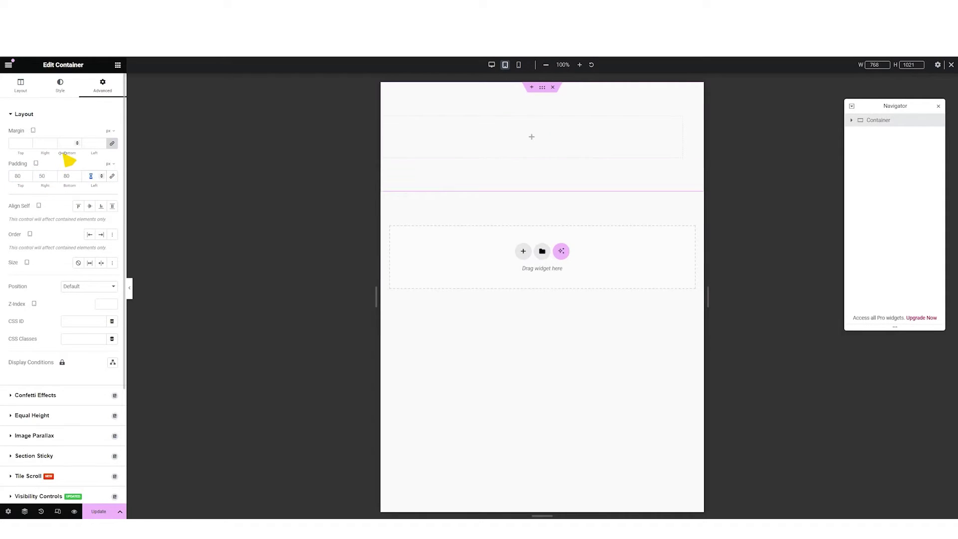
# - Set the container's mobile padding to 50 top, 15 right, 50 bottom and 15 left, and return to the desktop view
pyautogui.click(113, 178)
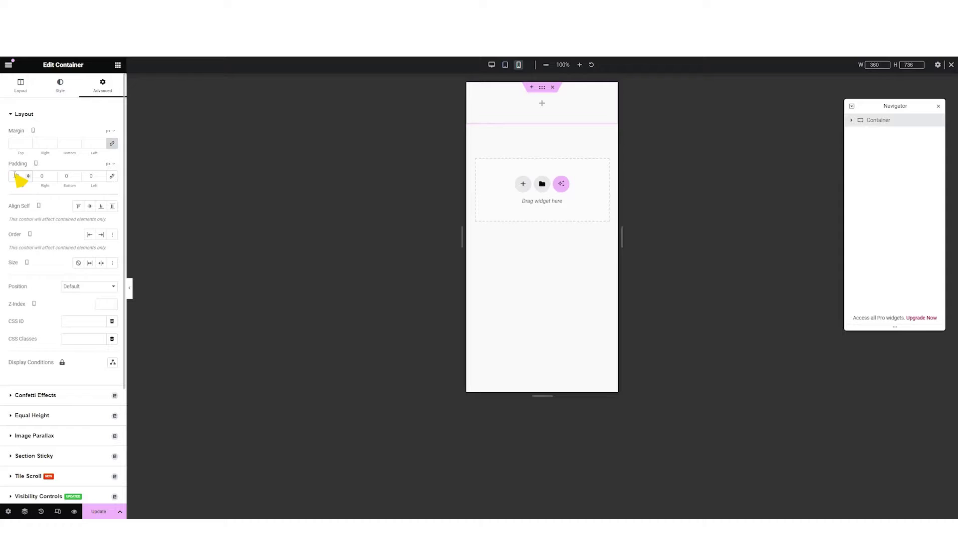
pyautogui.write('50')
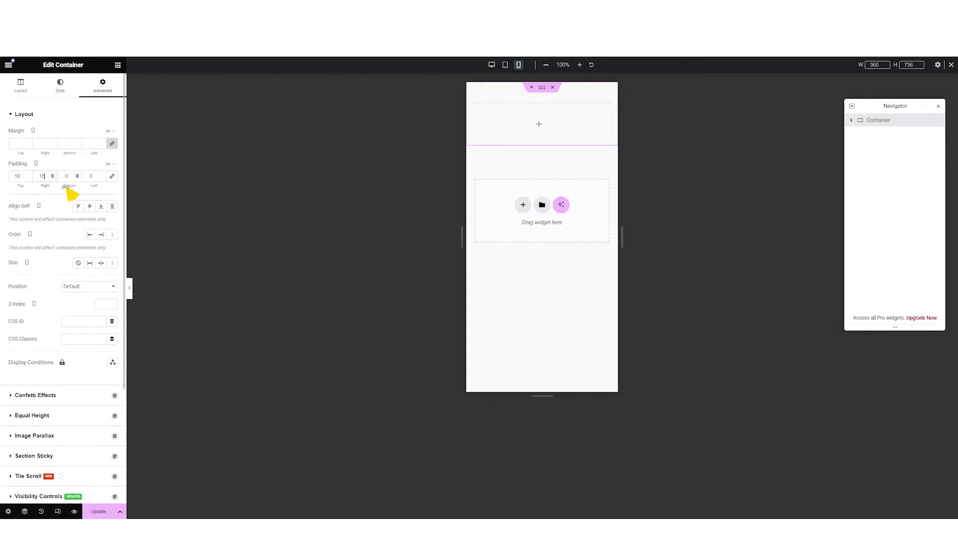
pyautogui.press('Tab')
pyautogui.write('50')
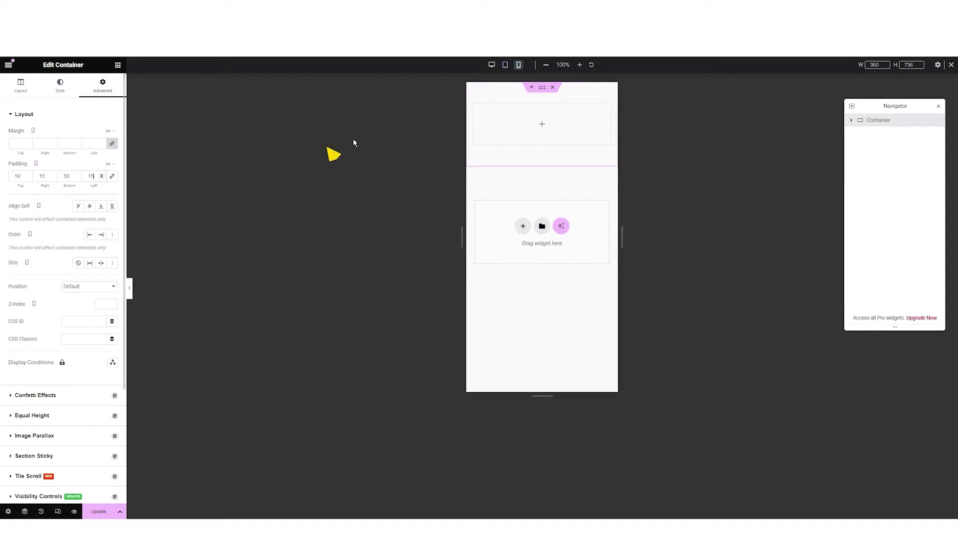
pyautogui.click(491, 64)
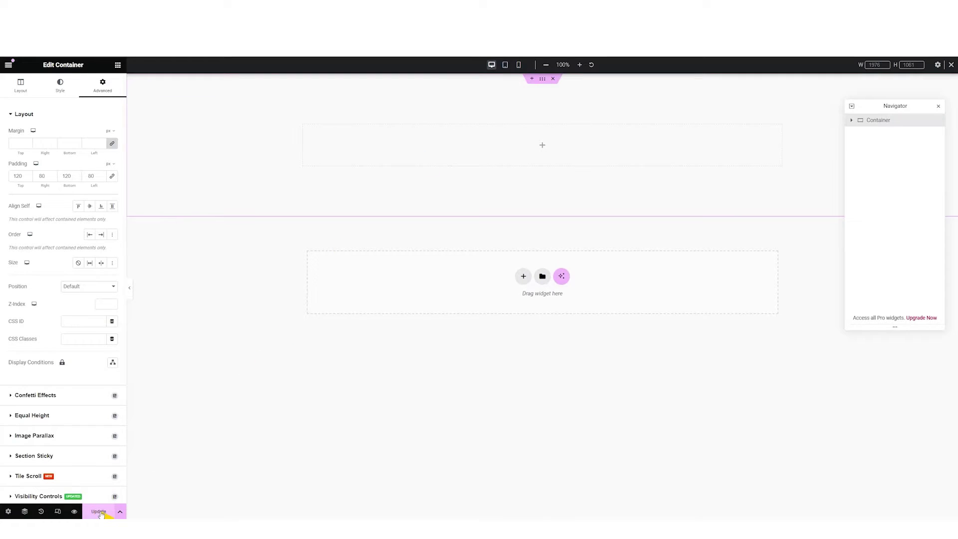
# - Add a Grid inside the container and set it to 2 columns and 1 row
pyautogui.click(543, 145)
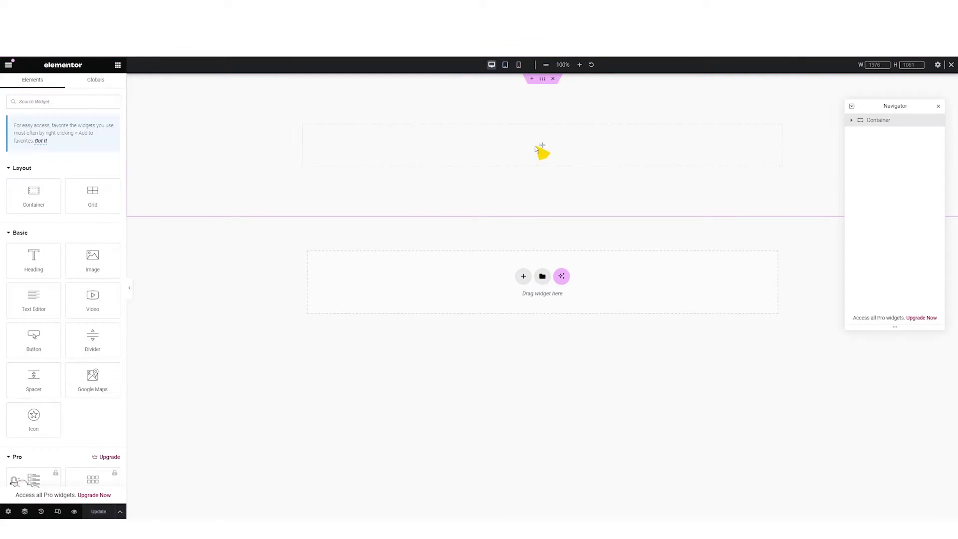
pyautogui.moveTo(90, 194); pyautogui.dragTo(523, 145)
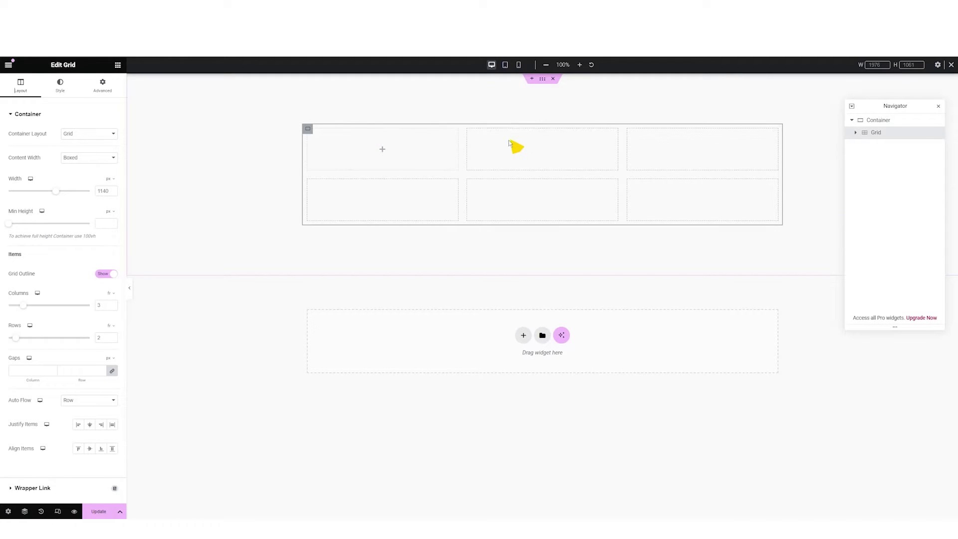
pyautogui.click(113, 340)
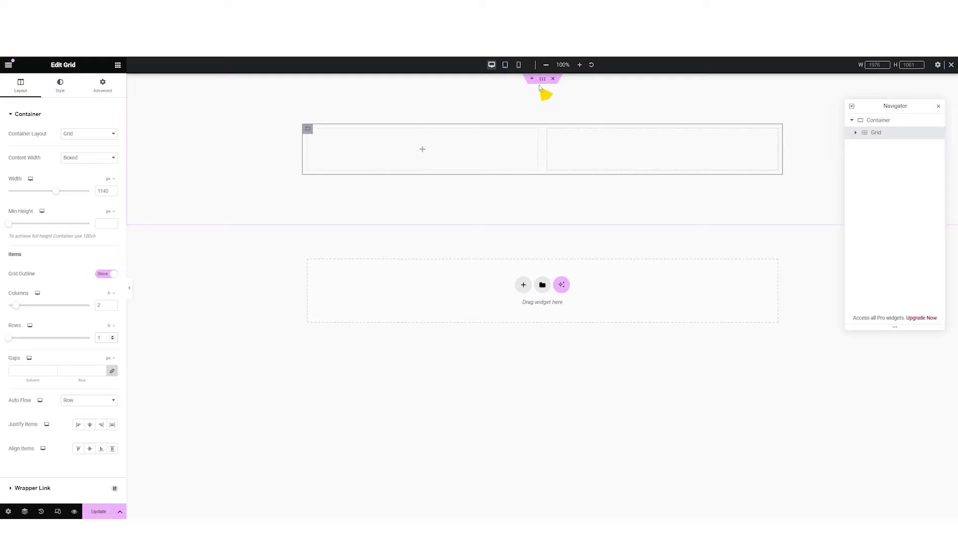
# - Set the boxed width of the outer container and its inner grid to 1600 px
pyautogui.click(543, 79)
pyautogui.click(21, 85)
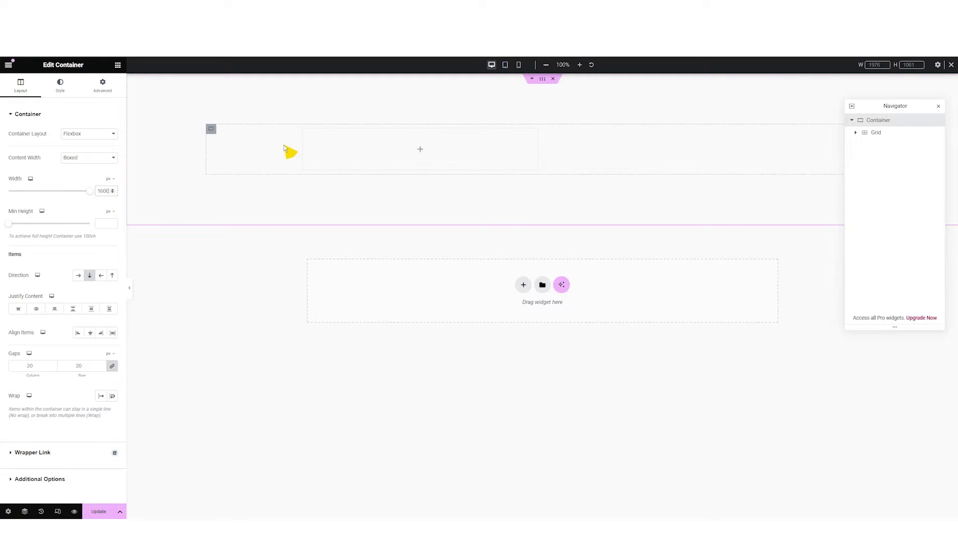
pyautogui.click(289, 151)
pyautogui.click(813, 163)
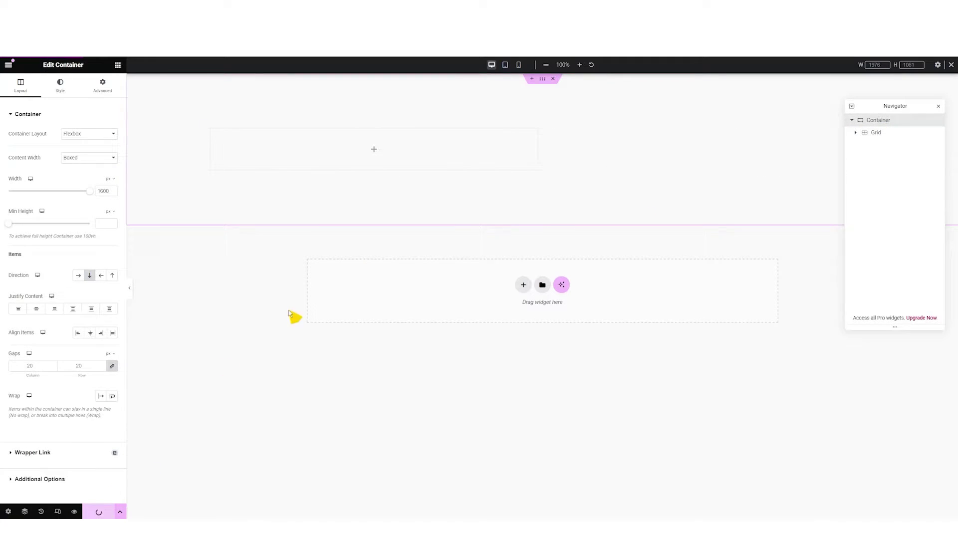
# - Place one container in each of the grid's two cells
pyautogui.click(374, 149)
pyautogui.click(864, 134)
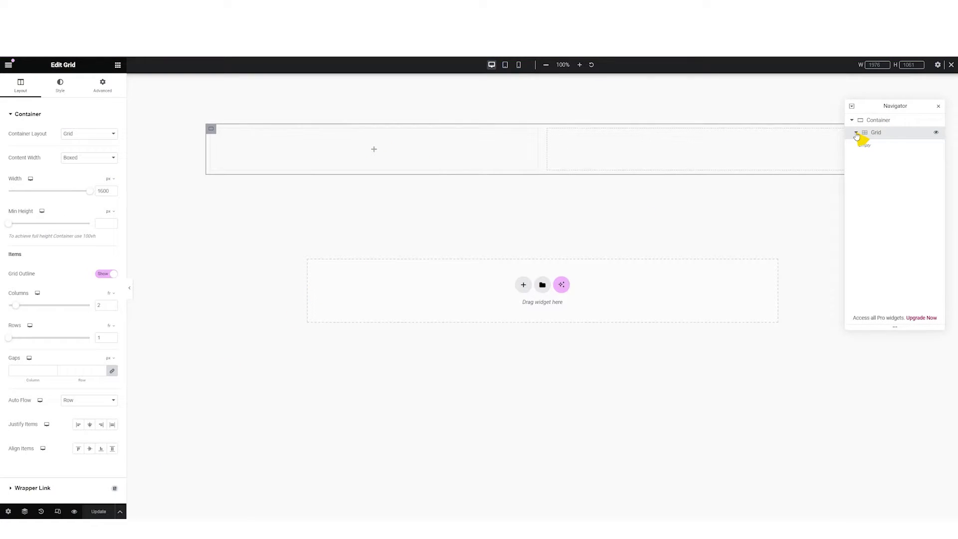
pyautogui.click(375, 151)
pyautogui.moveTo(38, 196); pyautogui.dragTo(796, 152)
pyautogui.click(711, 154)
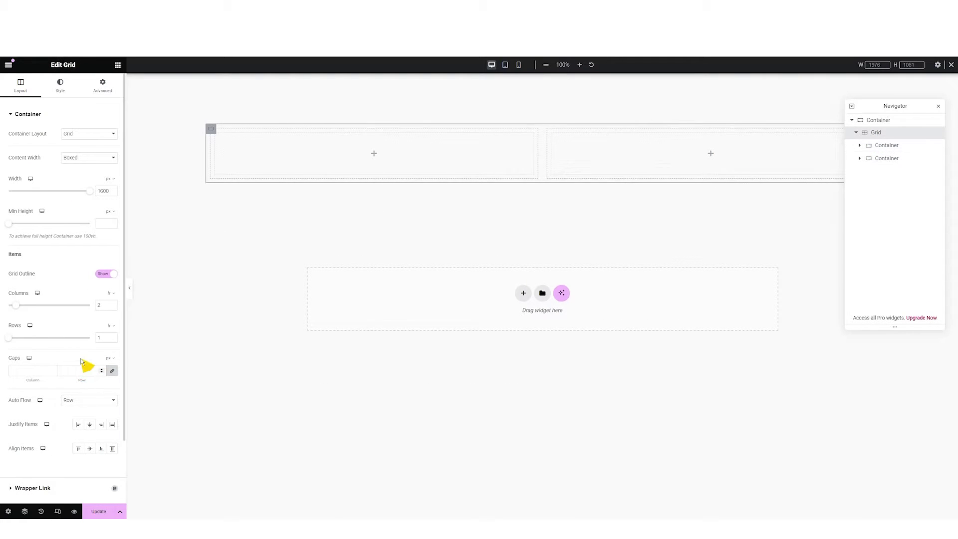
# - Search the widgets for "acf" and place the ACF Accordion in the grid's first container
pyautogui.click(117, 65)
pyautogui.click(66, 103)
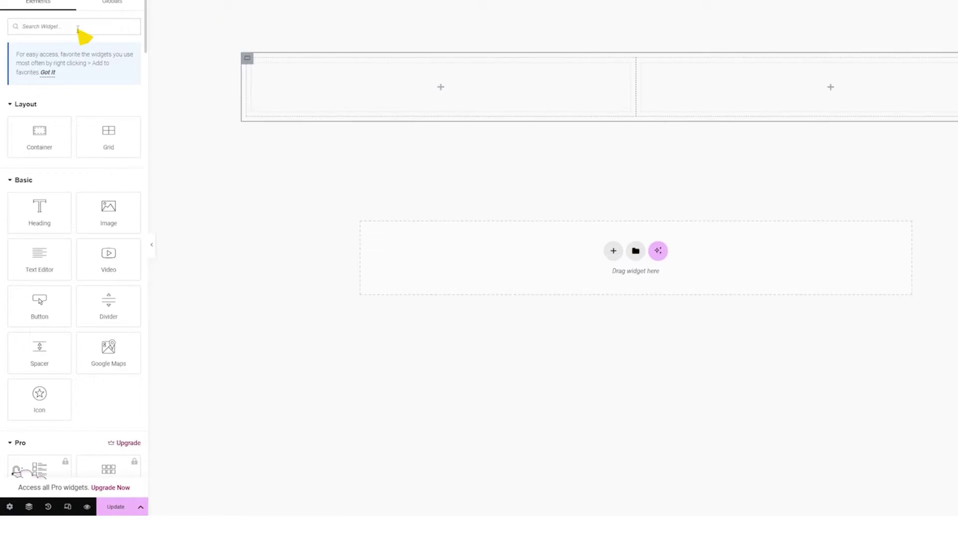
pyautogui.write('acf')
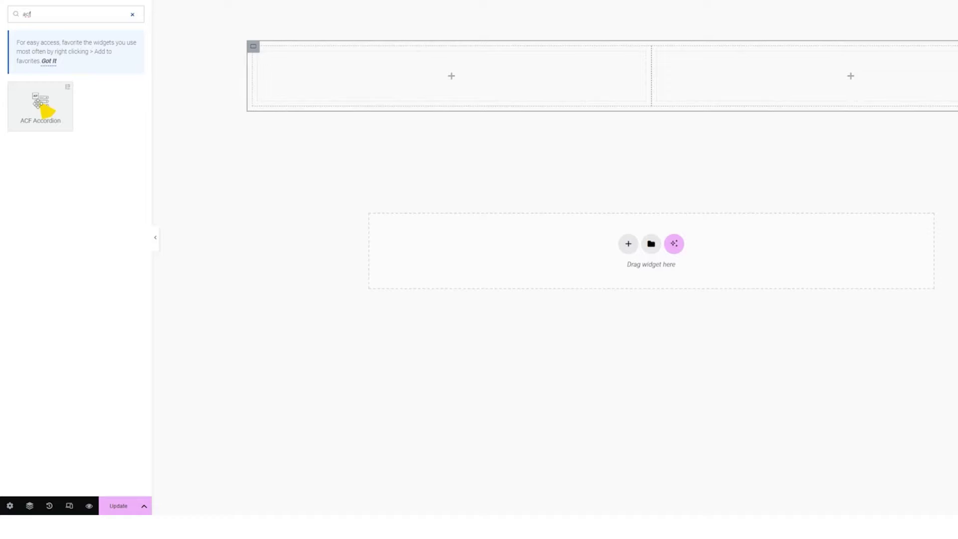
pyautogui.moveTo(47, 125); pyautogui.dragTo(460, 87)
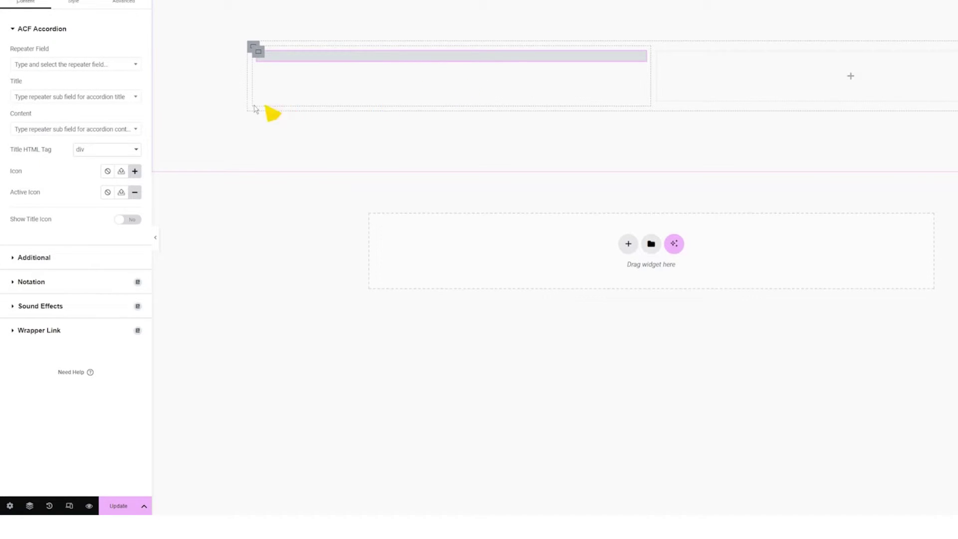
# - Search the ACF Accordion widget's repeater fields for "acf" and select ACF Accordion as its source
pyautogui.click(42, 66)
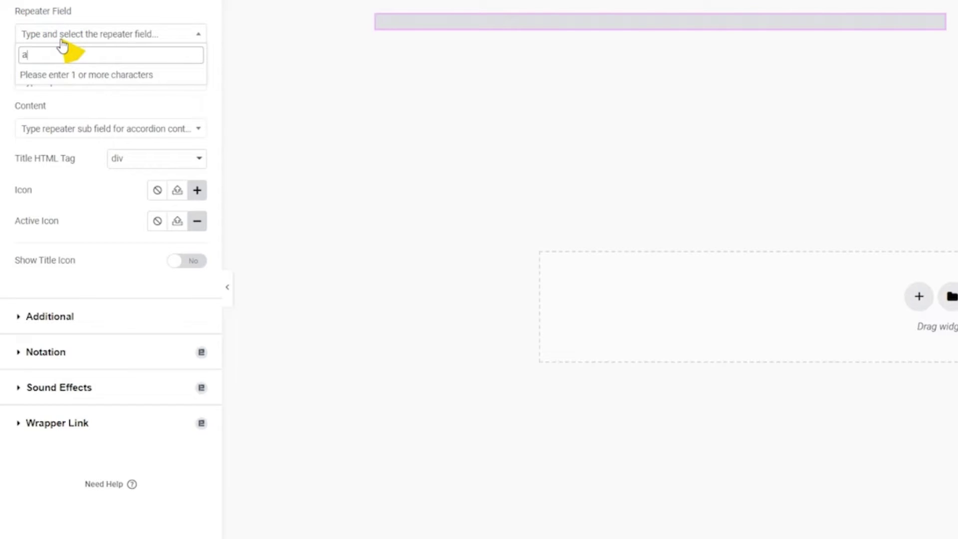
pyautogui.write('cf')
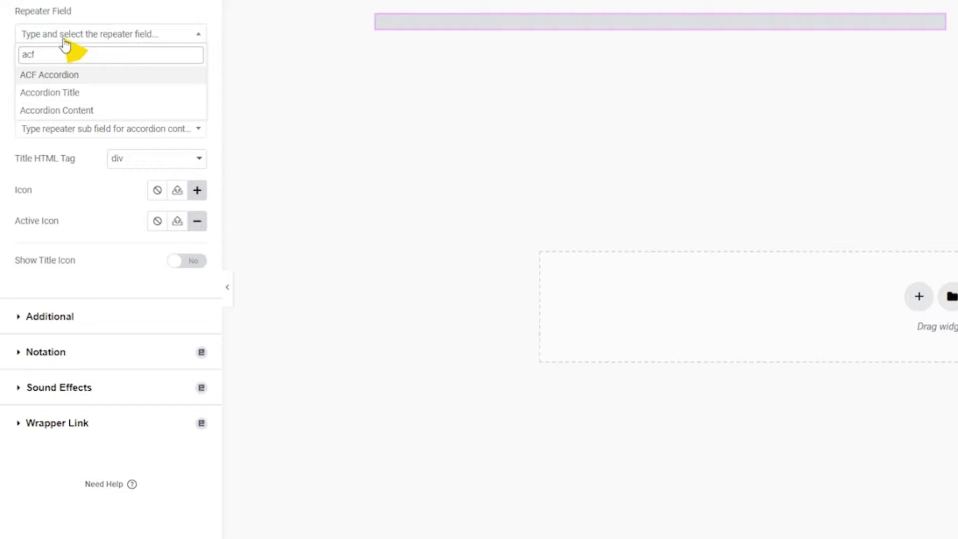
pyautogui.click(52, 75)
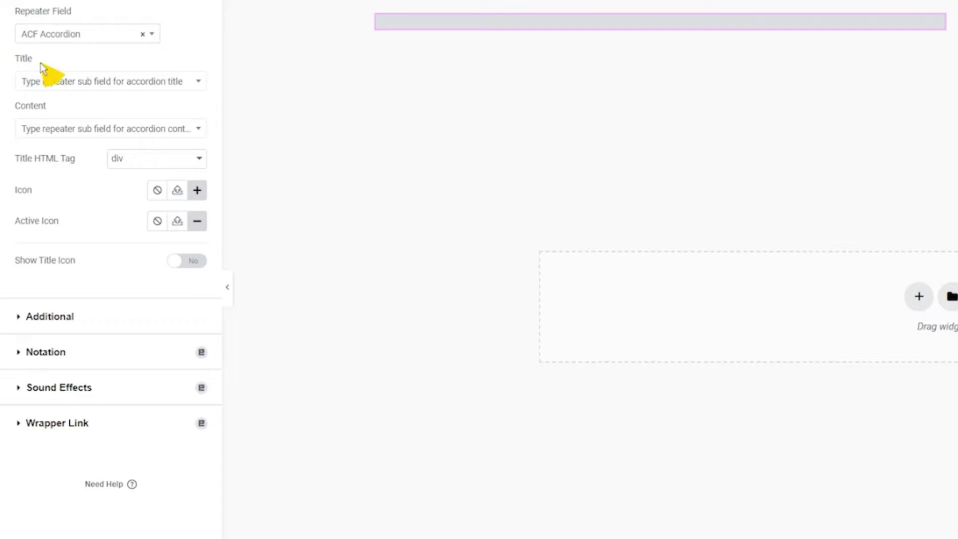
# - Map the accordion's title to the Accordion Title sub field and its content to the Accordion Content sub field
pyautogui.click(54, 85)
pyautogui.write('accordio')
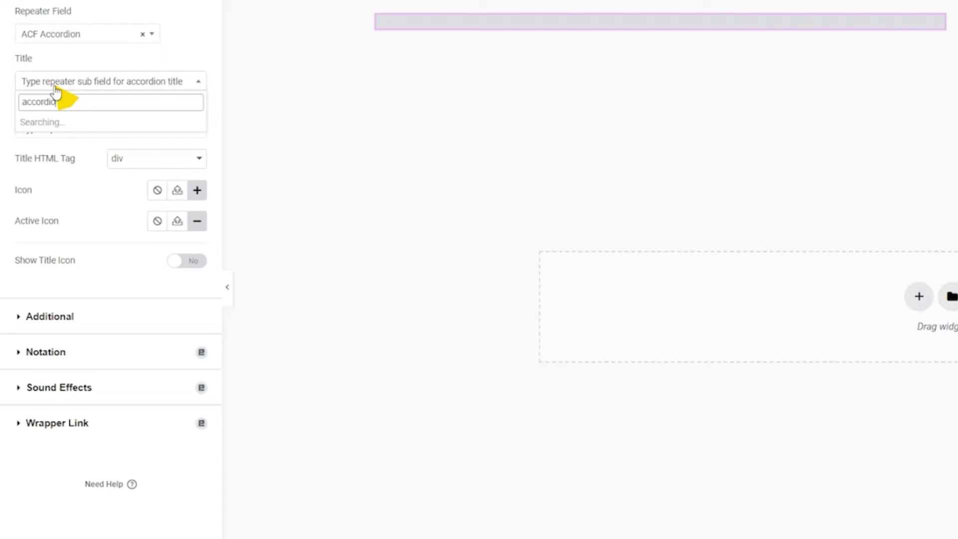
pyautogui.write('n')
pyautogui.click(80, 141)
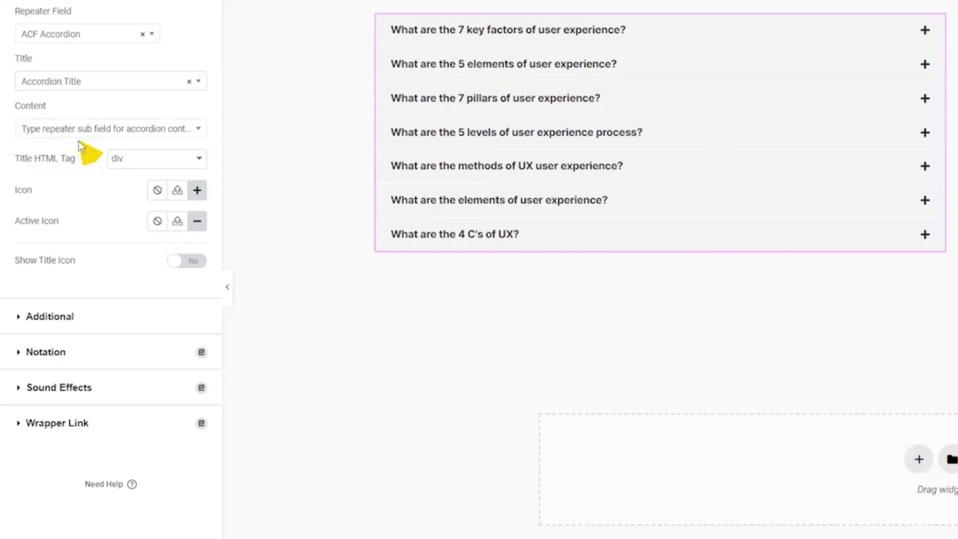
pyautogui.click(104, 128)
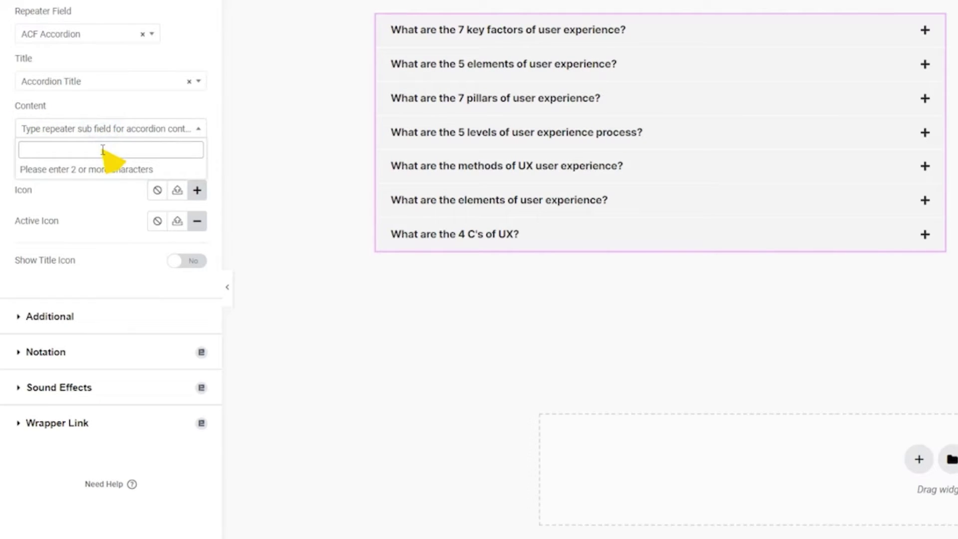
pyautogui.write('accordion')
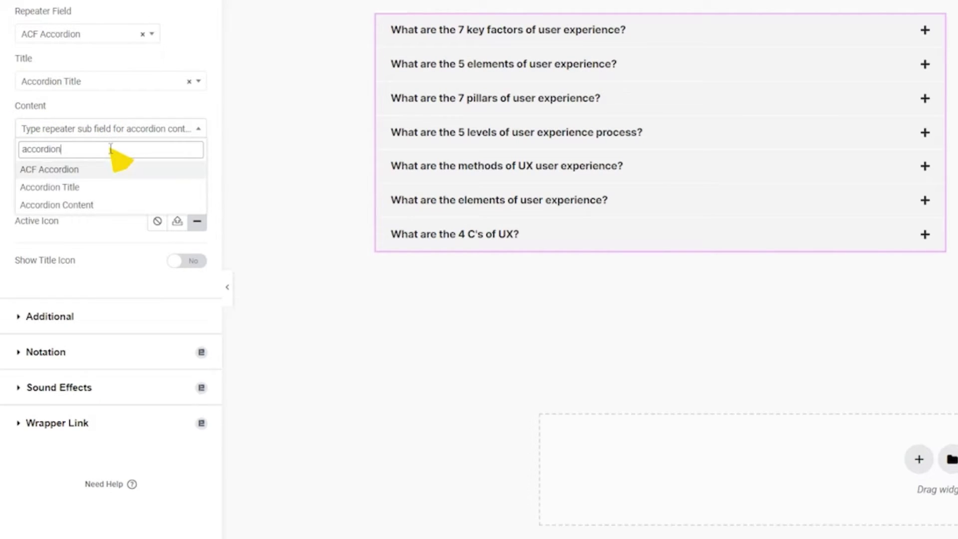
pyautogui.click(84, 207)
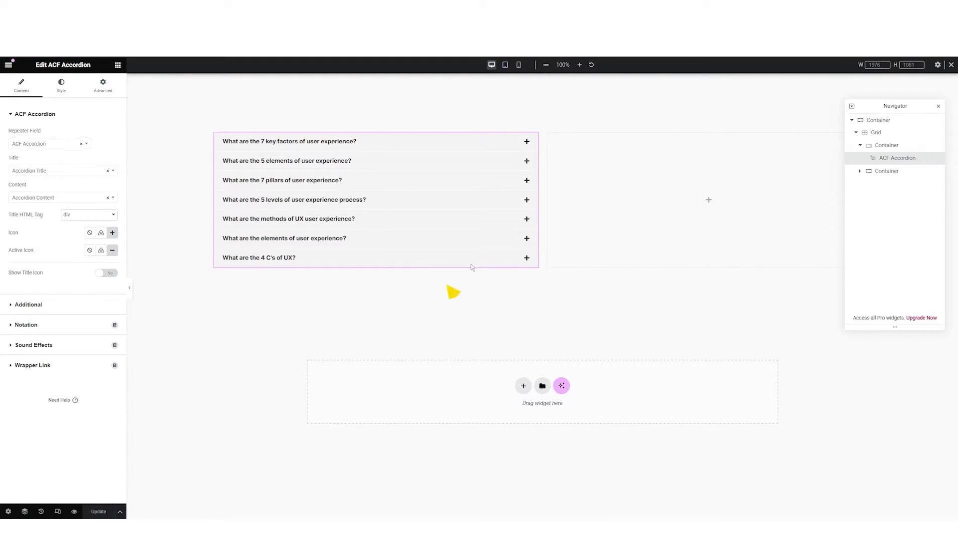
# - Place an Image widget in the grid's second container and a Heading widget above the accordion
pyautogui.click(118, 65)
pyautogui.moveTo(93, 258); pyautogui.dragTo(704, 196)
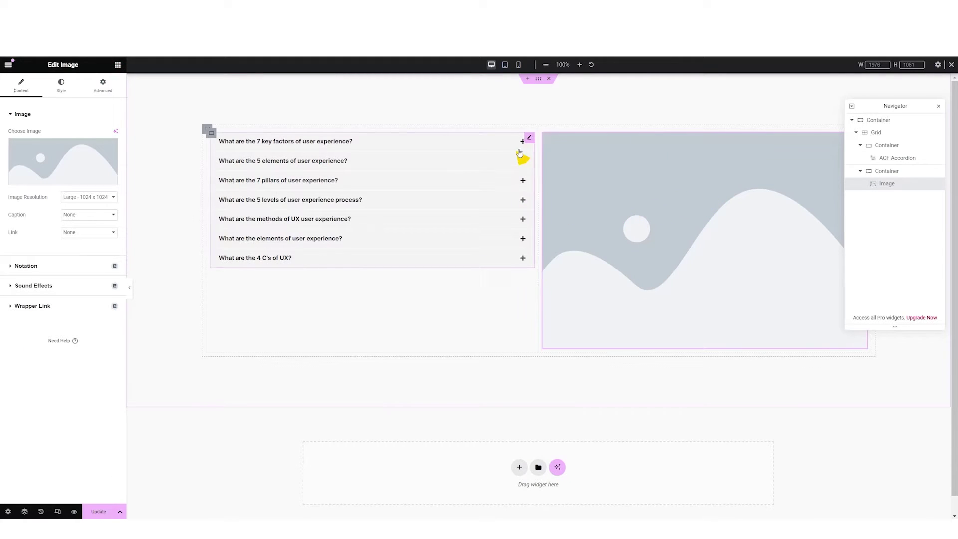
pyautogui.click(118, 65)
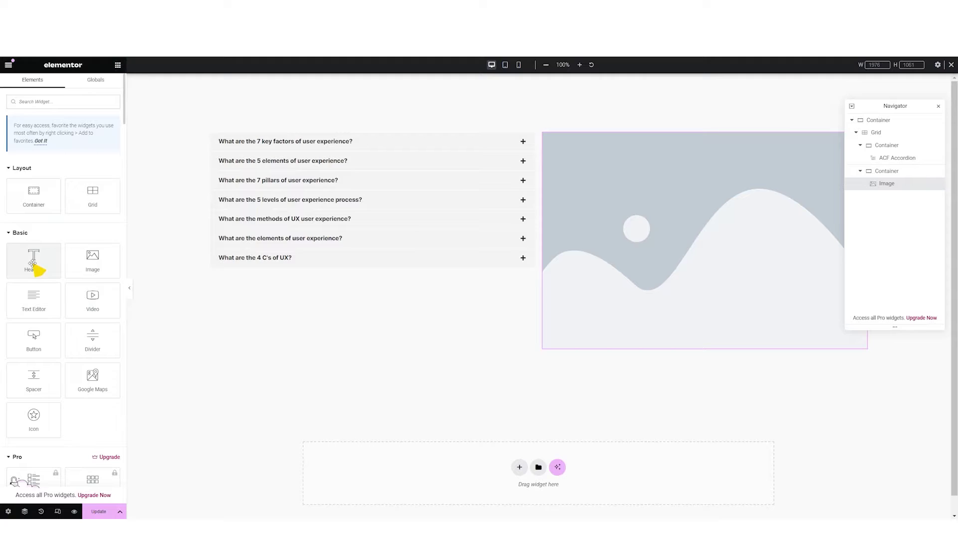
pyautogui.moveTo(33, 259); pyautogui.dragTo(306, 156)
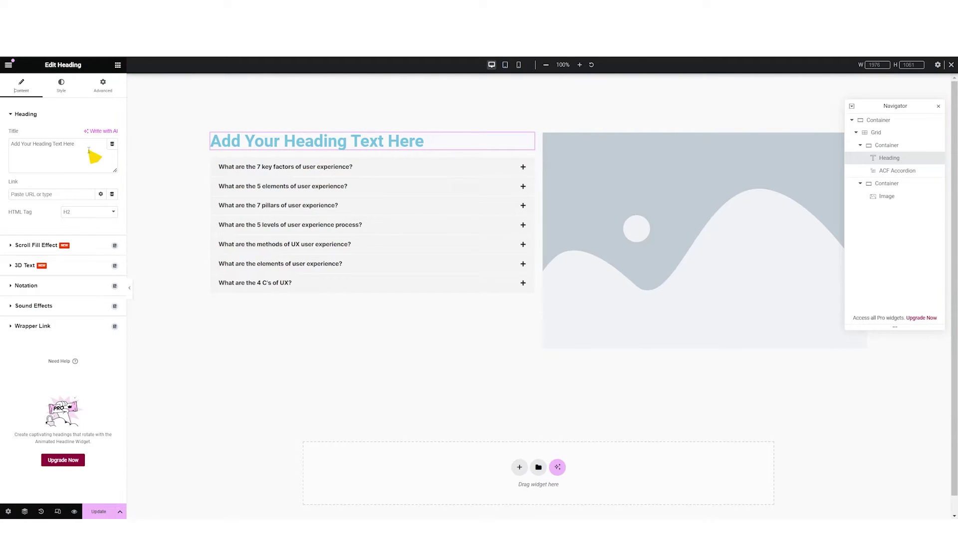
# - Place a Button widget above the heading in the first container and delete the plain heading
pyautogui.click(118, 65)
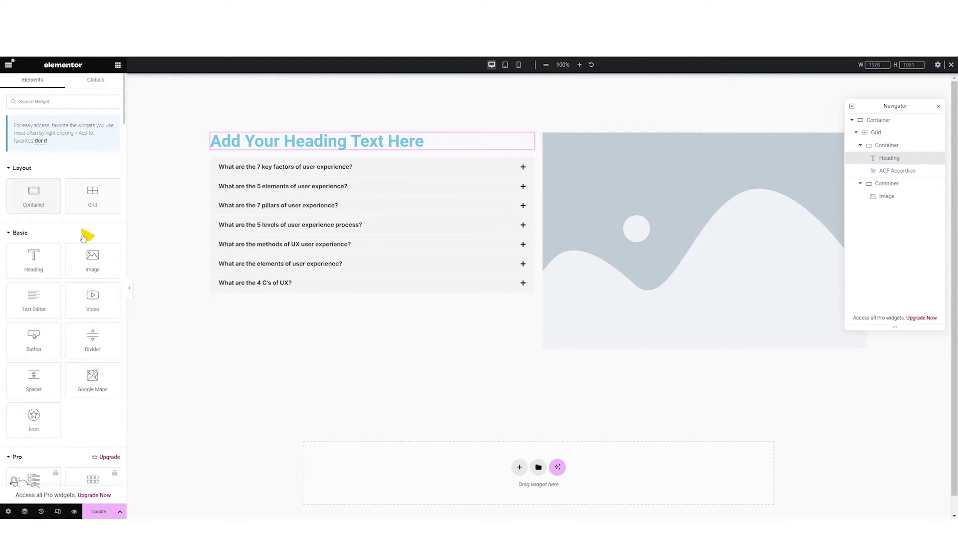
pyautogui.moveTo(51, 336); pyautogui.dragTo(274, 142)
pyautogui.click(344, 171)
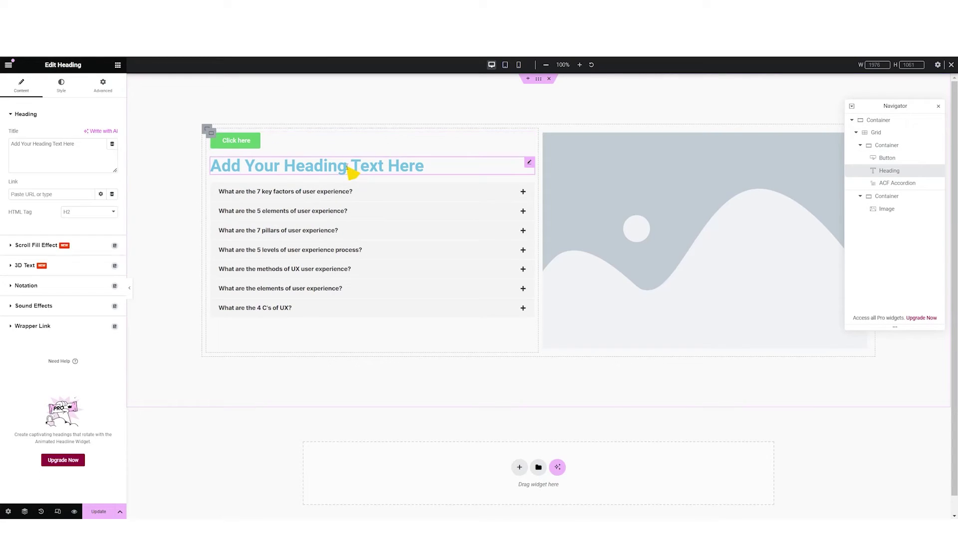
pyautogui.rightClick(343, 173)
pyautogui.click(357, 359)
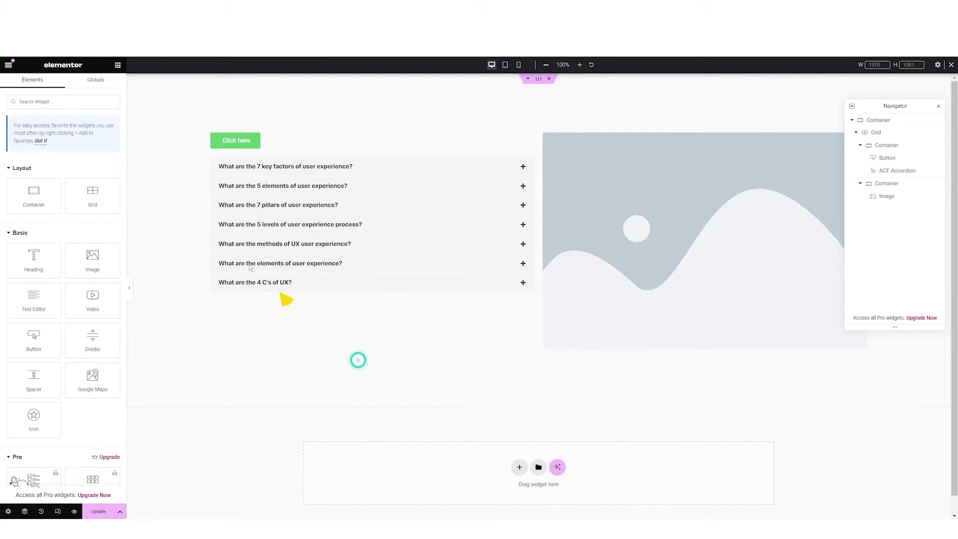
# - Search the widgets for "adv", place an Advanced Heading between the button and the accordion, and left-align it
pyautogui.click(64, 102)
pyautogui.write('adv')
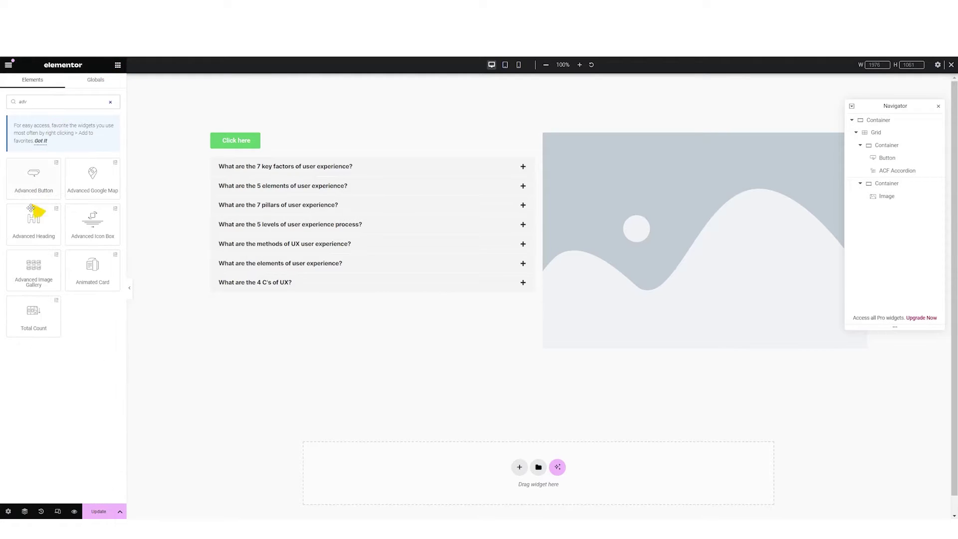
pyautogui.moveTo(32, 209); pyautogui.dragTo(425, 170)
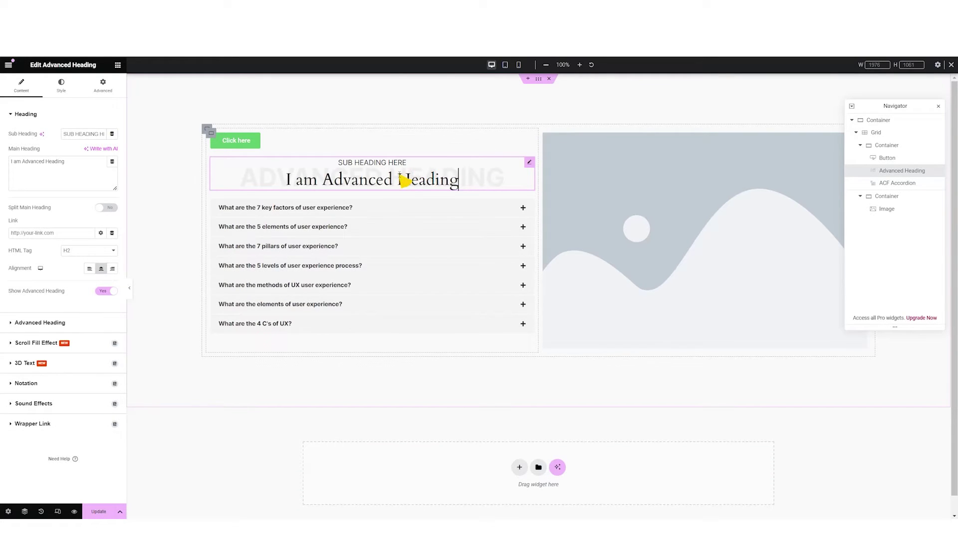
pyautogui.click(89, 269)
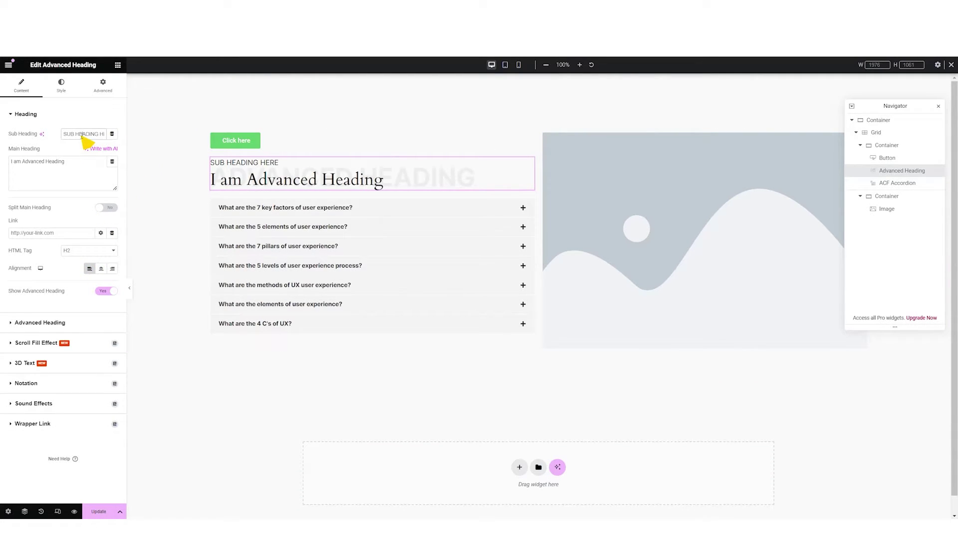
# - Clear the sub heading, set the main heading to "Frequently Asked Questions" and the advanced heading text to "User Experiences"
pyautogui.press('BackSpace')
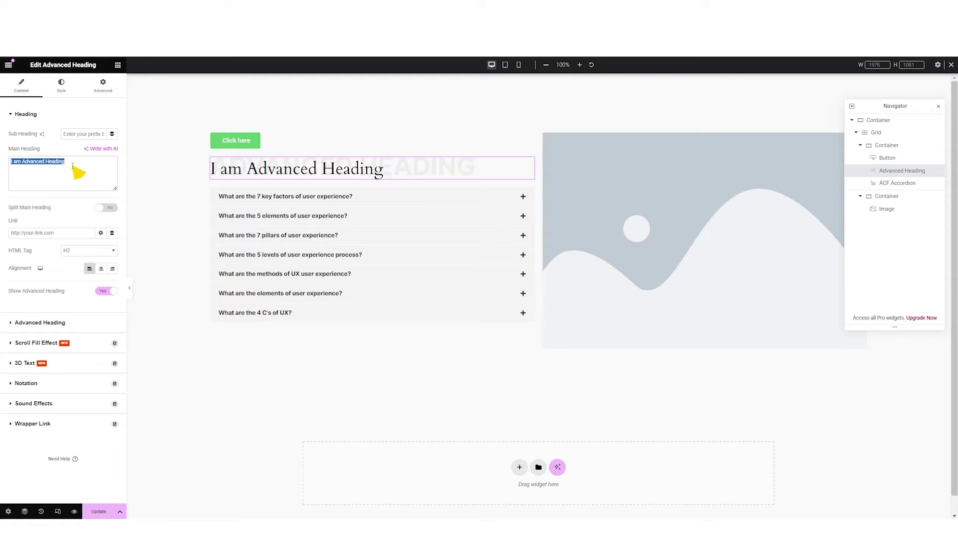
pyautogui.write('Frequently Asked Questions')
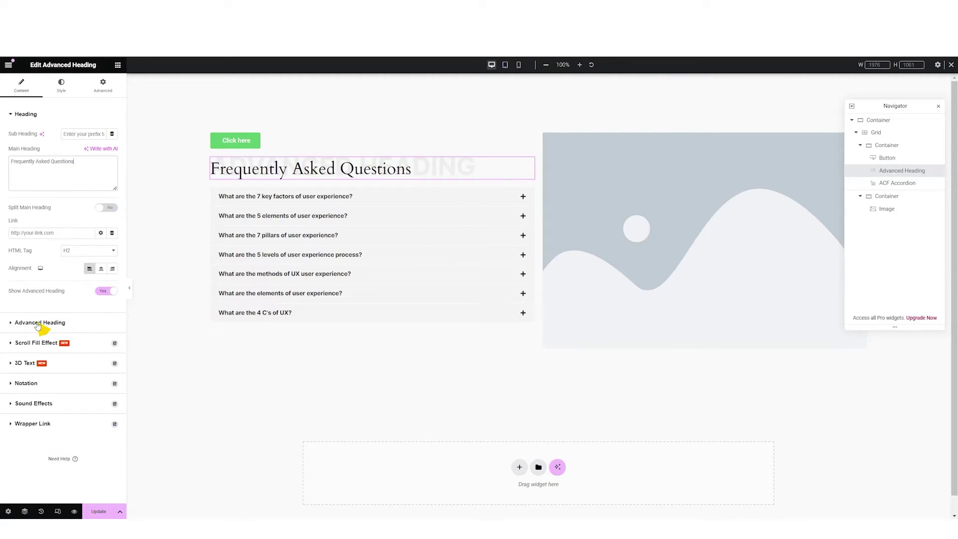
pyautogui.click(38, 323)
pyautogui.tripleClick(36, 167)
pyautogui.write('User Experi')
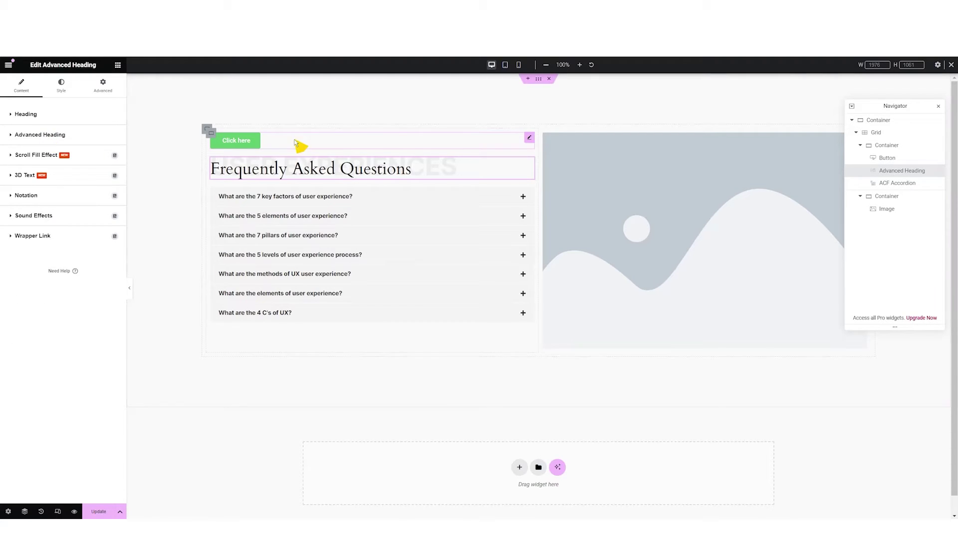
# - Change the label of the button above the heading to "Statistics"
pyautogui.click(300, 145)
pyautogui.tripleClick(79, 152)
pyautogui.write('Statistics')
# - Make the Statistics button's background fully transparent and its text red
pyautogui.click(61, 85)
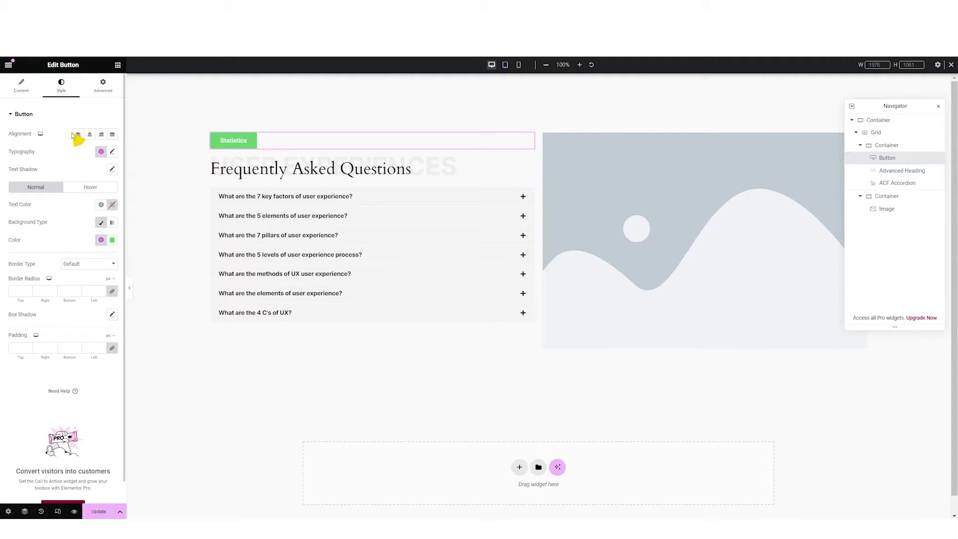
pyautogui.click(112, 240)
pyautogui.moveTo(156, 357); pyautogui.dragTo(76, 360)
pyautogui.click(56, 245)
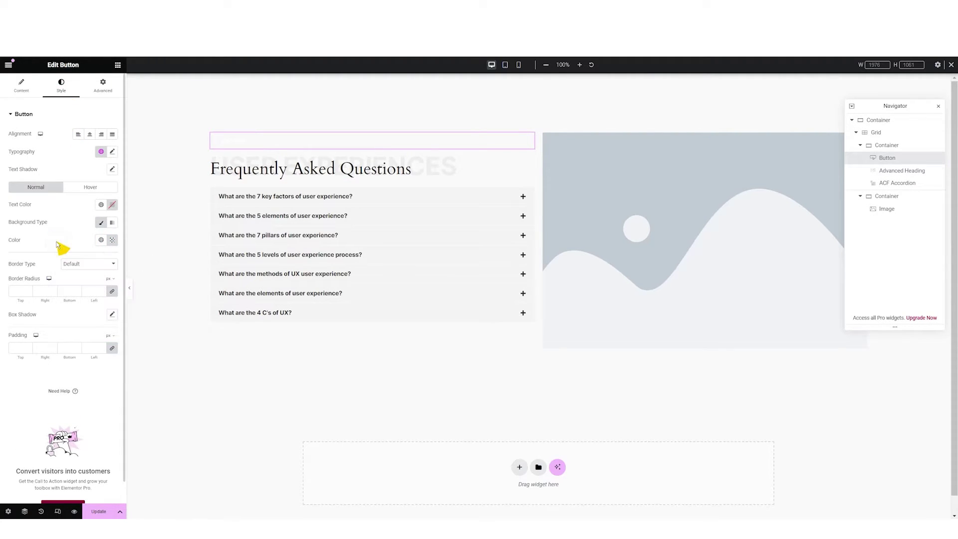
pyautogui.click(112, 205)
pyautogui.click(128, 240)
pyautogui.click(76, 206)
# - Give the Statistics button a solid border 2 px wide with a border radius of 100 px
pyautogui.click(89, 264)
pyautogui.click(73, 288)
pyautogui.click(69, 291)
pyautogui.write('2')
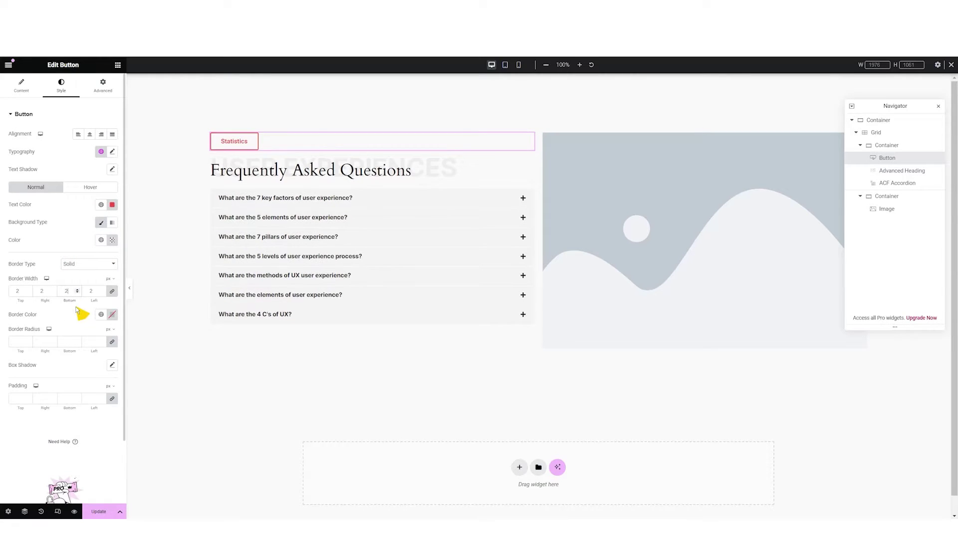
pyautogui.click(67, 343)
pyautogui.write('100')
# - Set the Statistics button's padding to 5 px at top and bottom and 20 px at left and right
pyautogui.click(23, 398)
pyautogui.write('5')
pyautogui.click(42, 399)
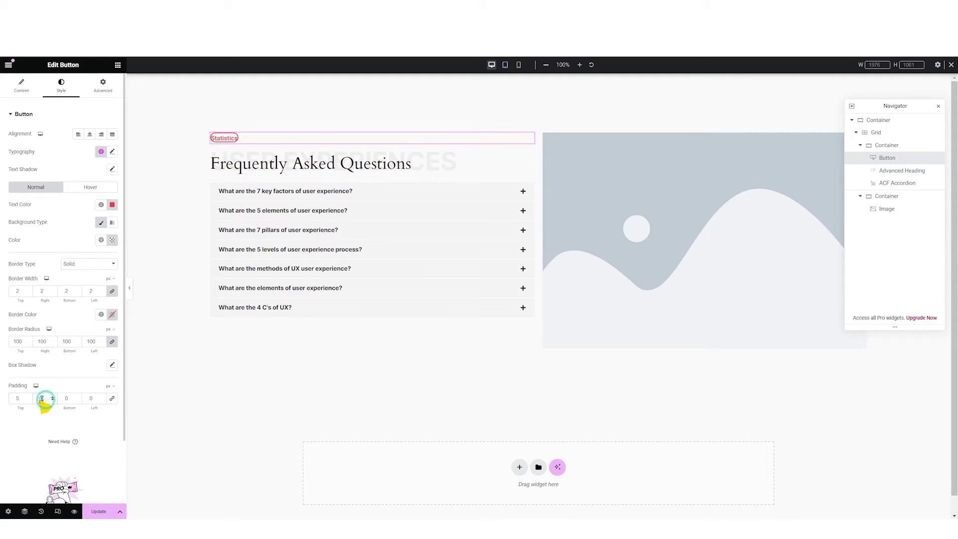
pyautogui.click(69, 398)
pyautogui.write('5')
pyautogui.click(83, 399)
# - Set the Statistics button's font to Oswald at 15 px, adjust its weight and update the page
pyautogui.click(113, 151)
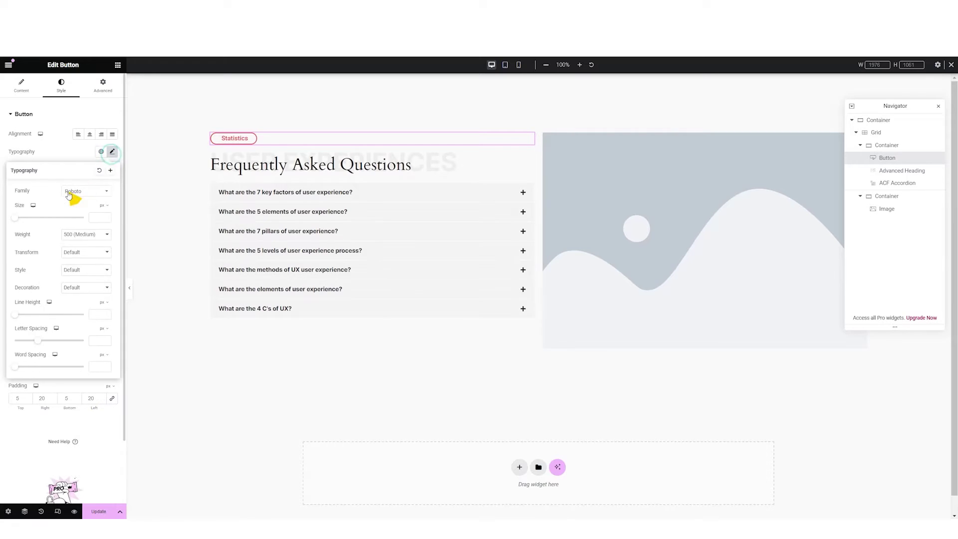
pyautogui.click(73, 191)
pyautogui.write('osw')
pyautogui.press('Return')
pyautogui.click(82, 235)
pyautogui.click(80, 263)
pyautogui.click(101, 217)
pyautogui.write('15')
pyautogui.click(104, 388)
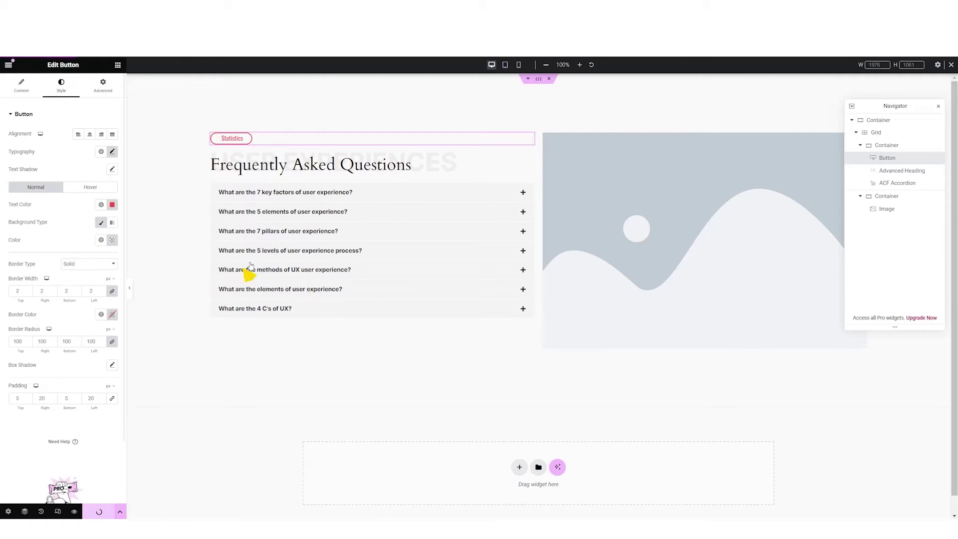
# - Turn on the advanced style for the Advanced Heading's "User Experiences" text
pyautogui.click(330, 165)
pyautogui.click(61, 86)
pyautogui.click(58, 136)
pyautogui.click(108, 154)
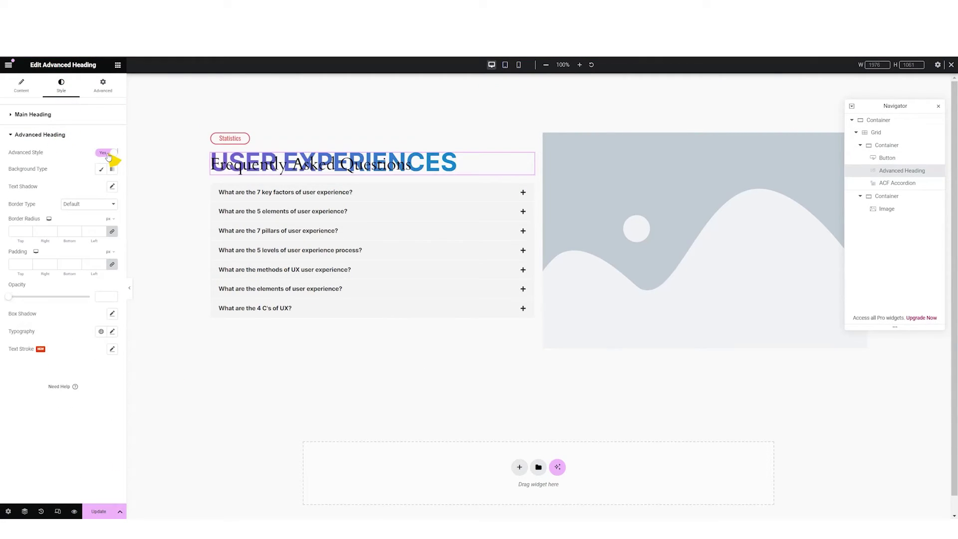
# - Set the "User Experiences" text to Oswald, 42 px, weight 500 (Medium)
pyautogui.click(112, 332)
pyautogui.click(86, 371)
pyautogui.click(78, 383)
pyautogui.write('42')
pyautogui.click(86, 414)
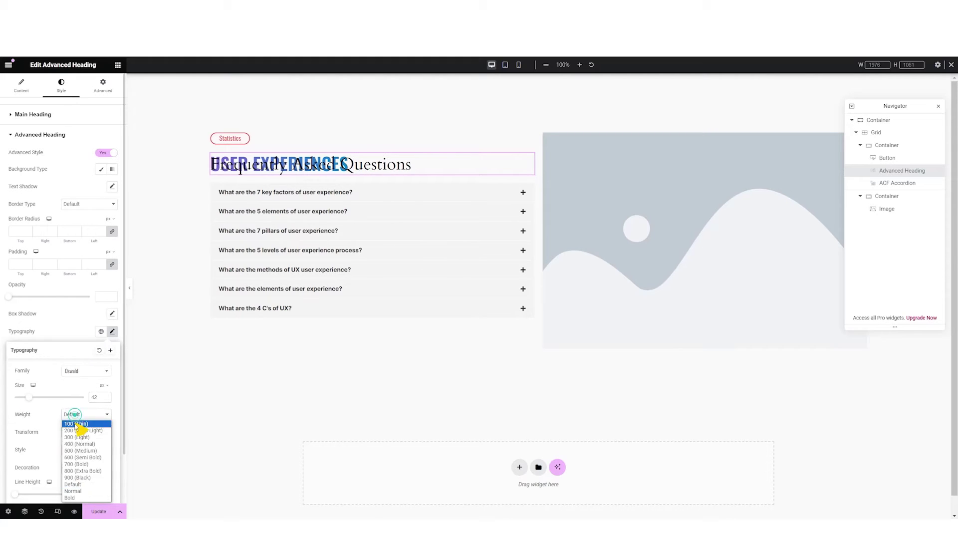
pyautogui.click(70, 451)
# - Color the "User Experiences" text with a linear gradient from yellow-orange to pink-red at a 90 degree angle
pyautogui.click(112, 169)
pyautogui.click(113, 229)
pyautogui.hotkey('ctrl', 'v')
pyautogui.click(113, 272)
pyautogui.hotkey('ctrl', 'v')
pyautogui.click(83, 276)
pyautogui.doubleClick(102, 343)
pyautogui.write('90')
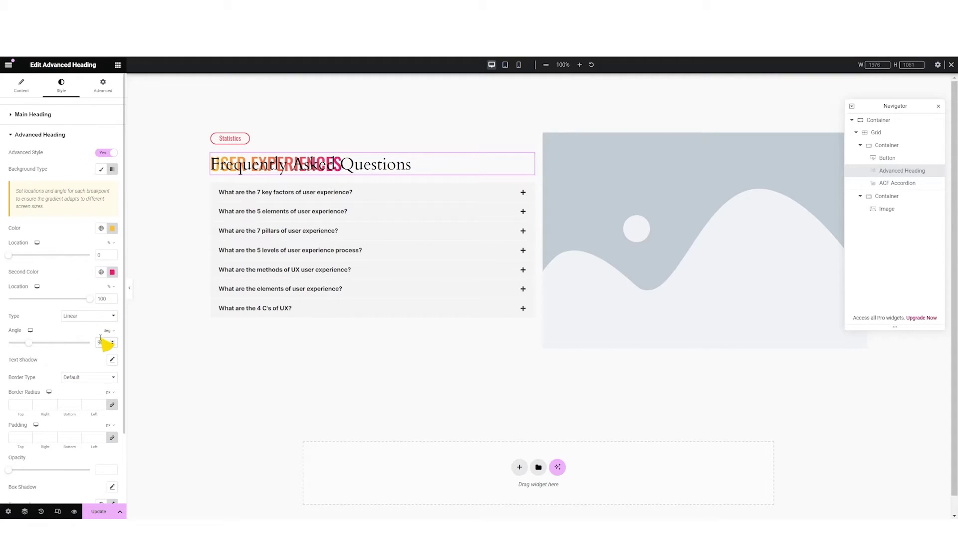
# - Offset the "User Experiences" text down to sit below the main heading and add a bottom margin to the heading widget
pyautogui.click(16, 89)
pyautogui.click(21, 115)
pyautogui.click(23, 136)
pyautogui.moveTo(49, 275); pyautogui.dragTo(50, 275)
pyautogui.click(102, 92)
pyautogui.click(114, 144)
pyautogui.click(67, 143)
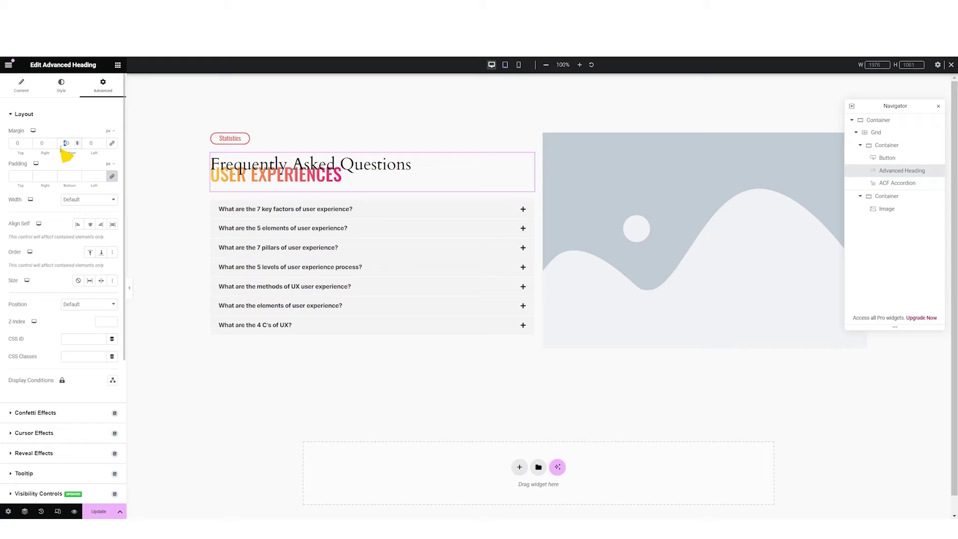
pyautogui.click(25, 91)
pyautogui.click(114, 274)
# - Set the main heading's typography to Oswald at 42 px, adjust its weight and update the page
pyautogui.click(61, 89)
pyautogui.click(55, 115)
pyautogui.click(112, 338)
pyautogui.click(82, 379)
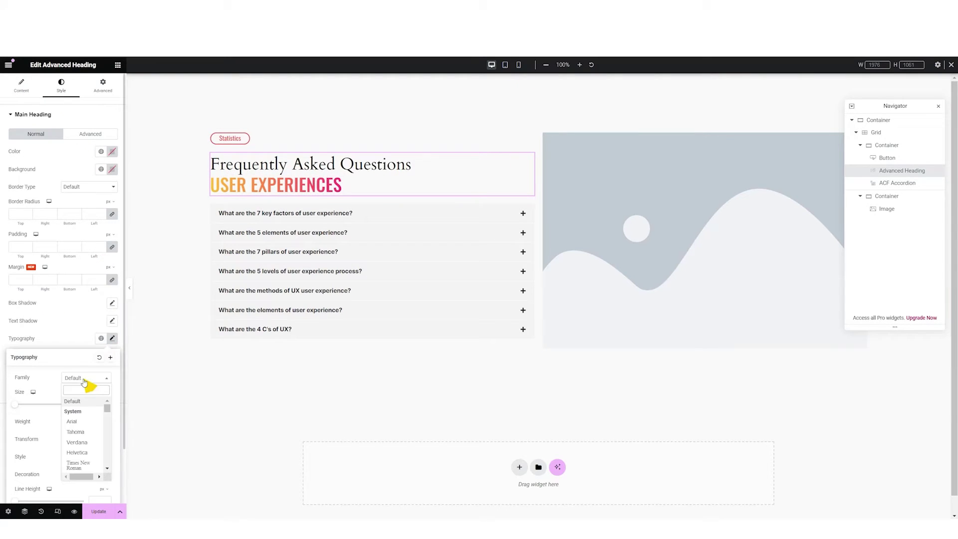
pyautogui.click(78, 399)
pyautogui.write('42')
pyautogui.click(83, 421)
pyautogui.click(98, 511)
# - Change the text transform of the "User Experiences" text from uppercase to mixed case and update the page
pyautogui.click(55, 414)
pyautogui.scroll(-4, 62, 349)
pyautogui.click(113, 283)
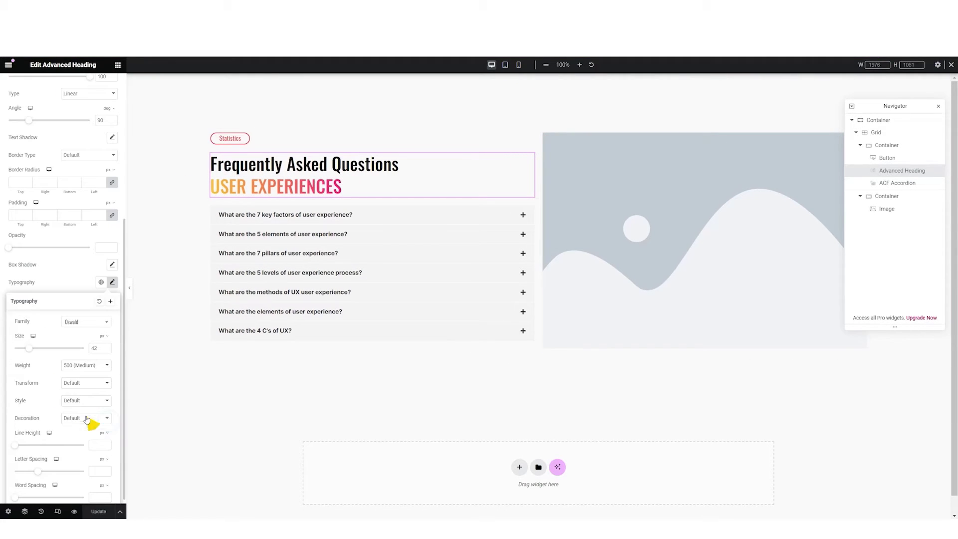
pyautogui.click(85, 383)
pyautogui.click(73, 419)
pyautogui.click(98, 511)
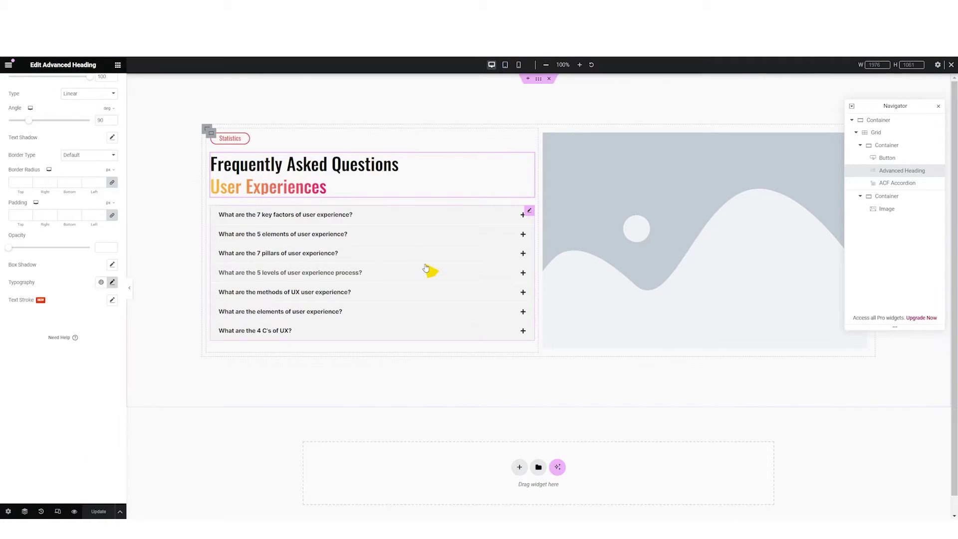
# - Give the outer container a linear gradient background from yellow-orange to pink-red at 180 degrees
pyautogui.click(538, 79)
pyautogui.click(60, 84)
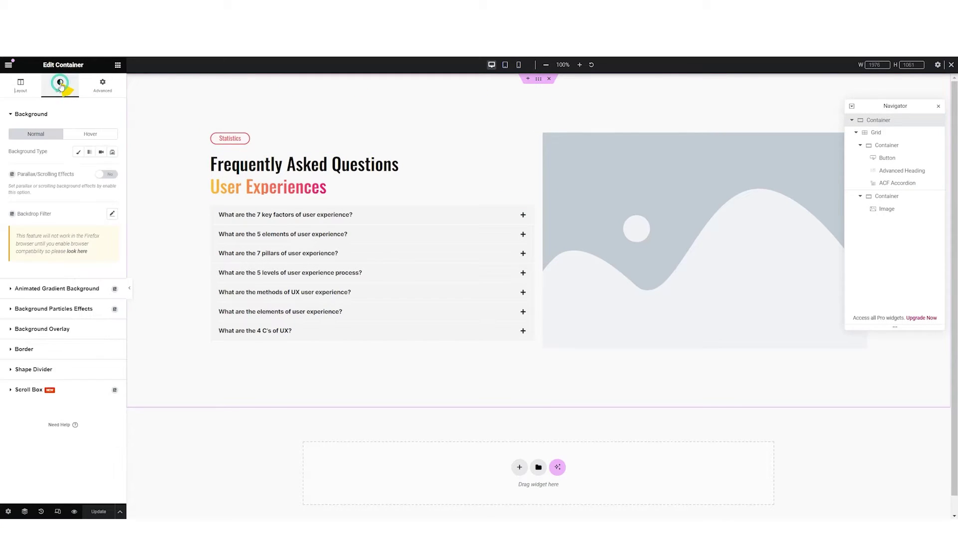
pyautogui.click(90, 152)
pyautogui.click(112, 249)
pyautogui.hotkey('ctrl', 'v')
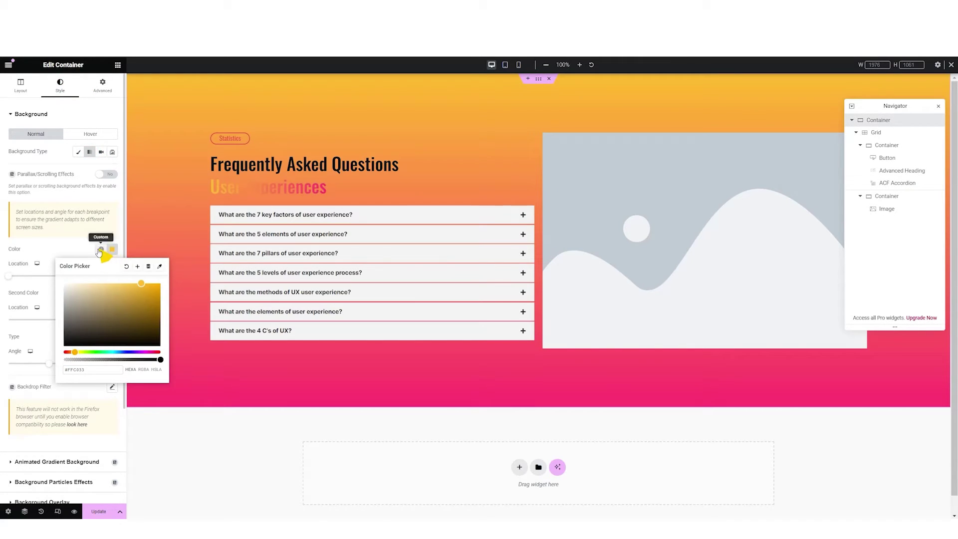
pyautogui.click(76, 247)
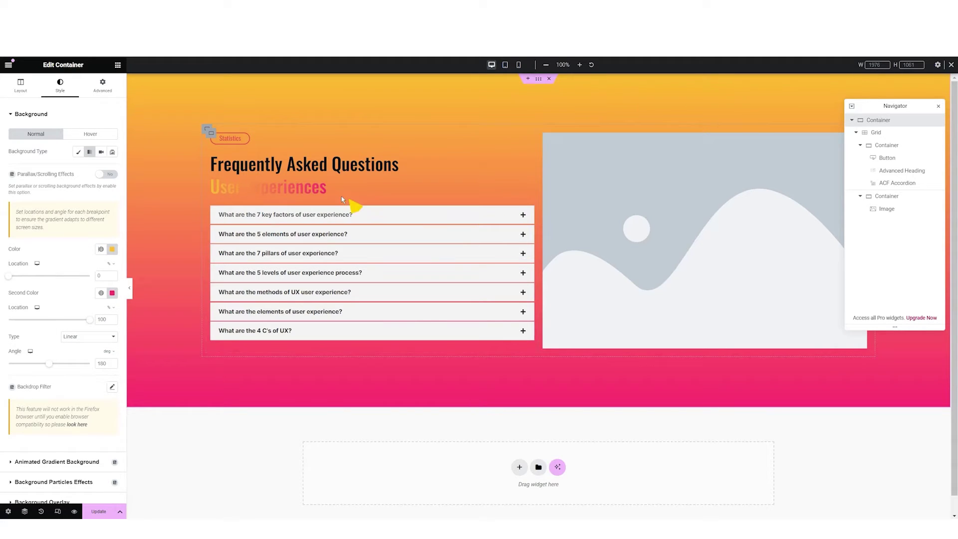
# - Give the grid container a solid white #FFFFFF background and update the page
pyautogui.click(207, 130)
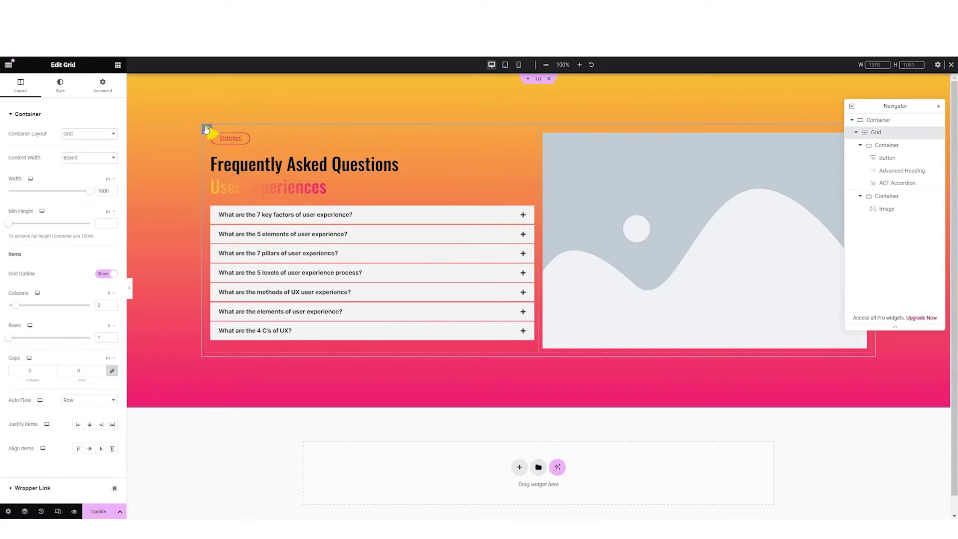
pyautogui.click(60, 85)
pyautogui.click(78, 152)
pyautogui.click(112, 209)
pyautogui.moveTo(94, 261); pyautogui.dragTo(64, 233)
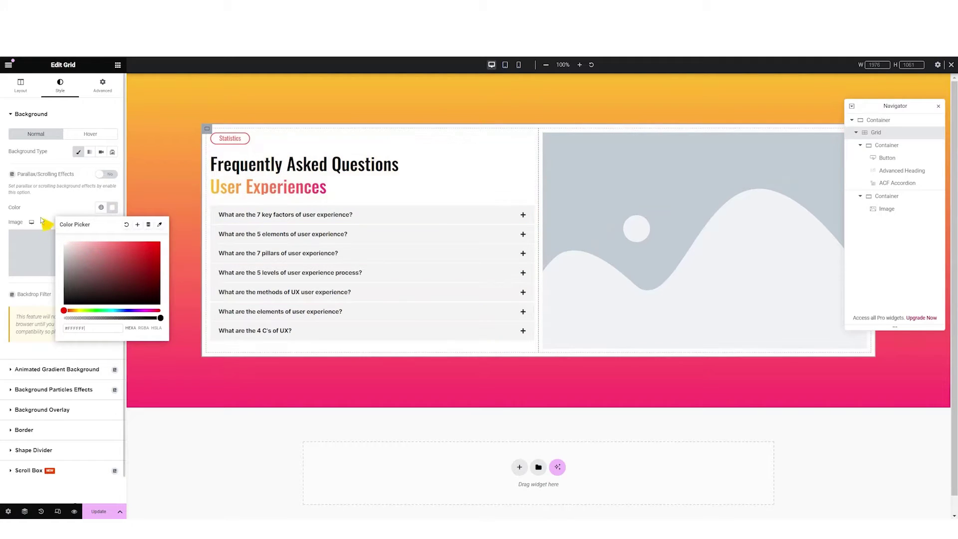
pyautogui.click(44, 204)
pyautogui.click(99, 510)
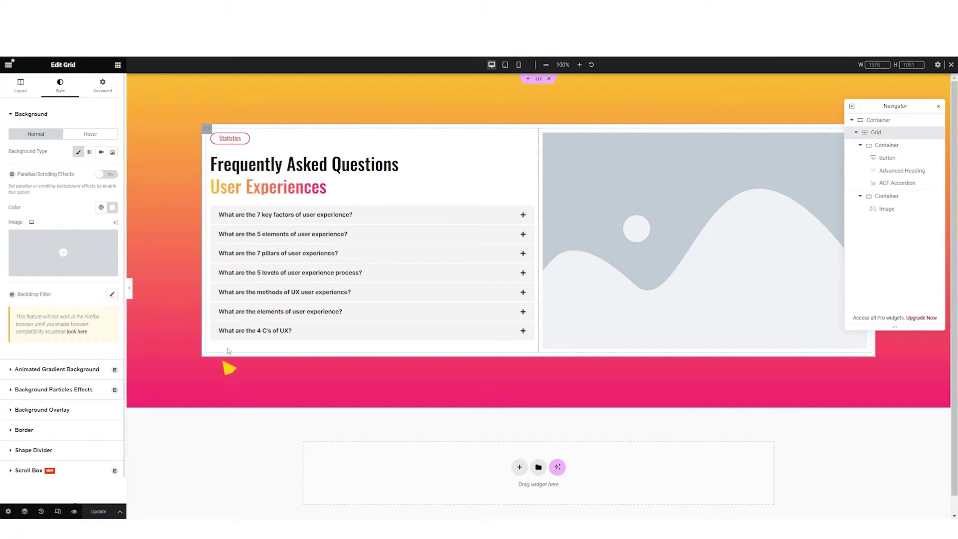
# - Set the padding of the container holding the heading and accordion to 80 px, and the grid's padding to 0
pyautogui.click(211, 135)
pyautogui.click(103, 92)
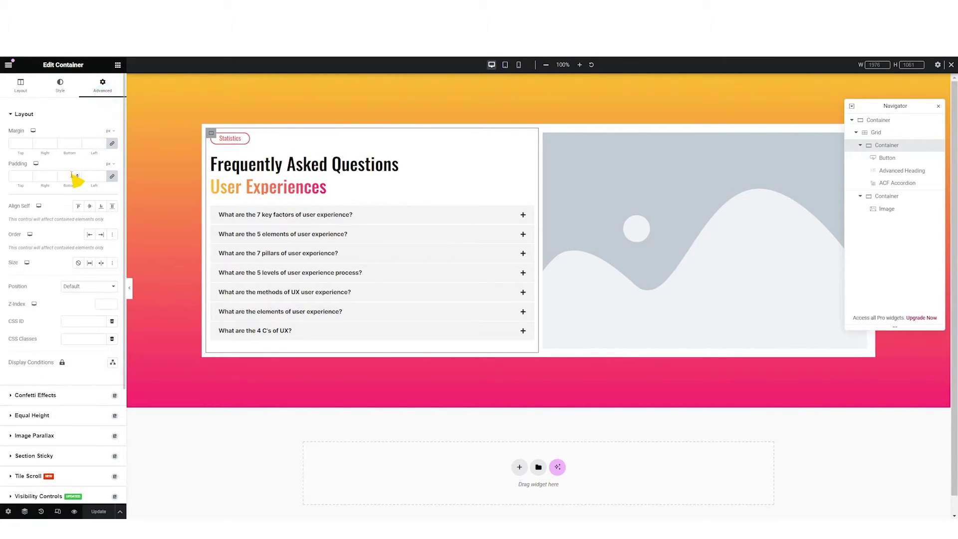
pyautogui.write('80')
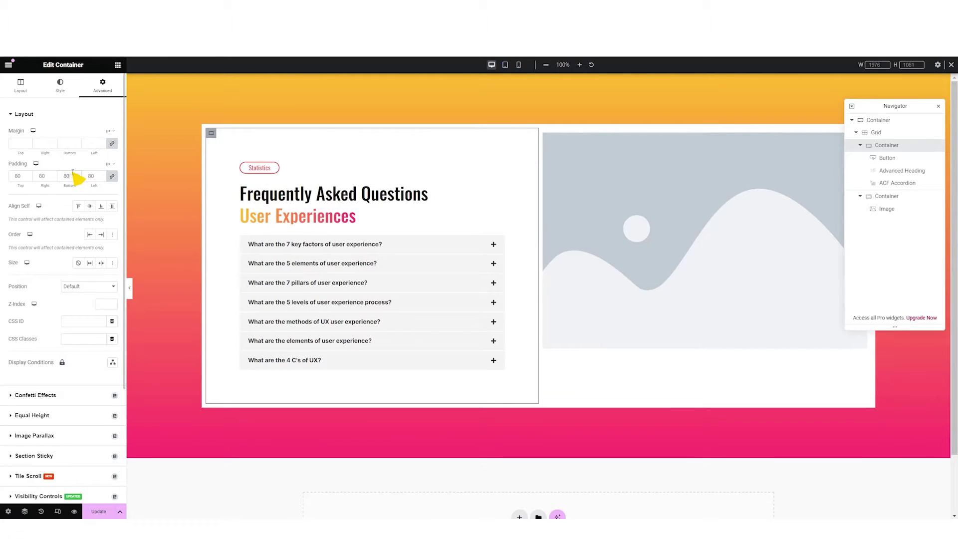
pyautogui.click(204, 127)
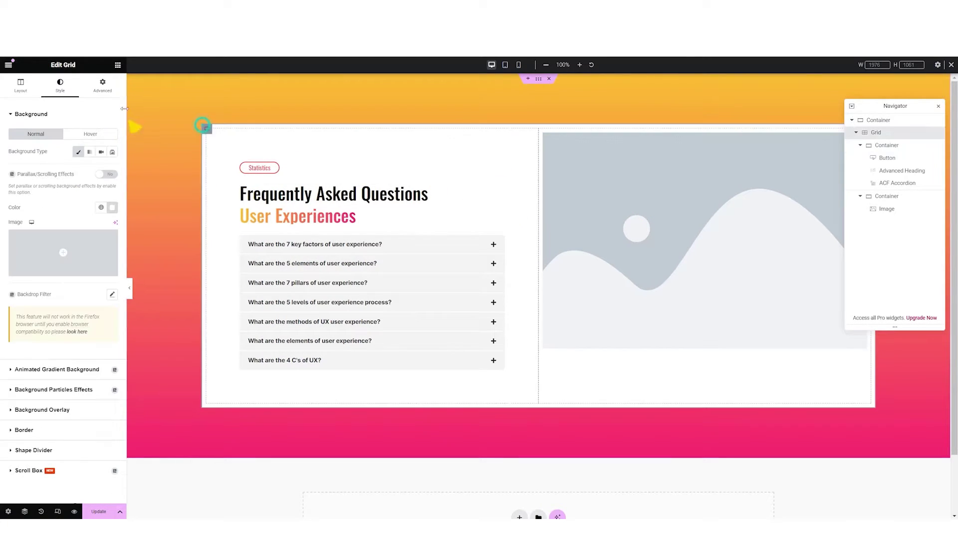
pyautogui.click(104, 86)
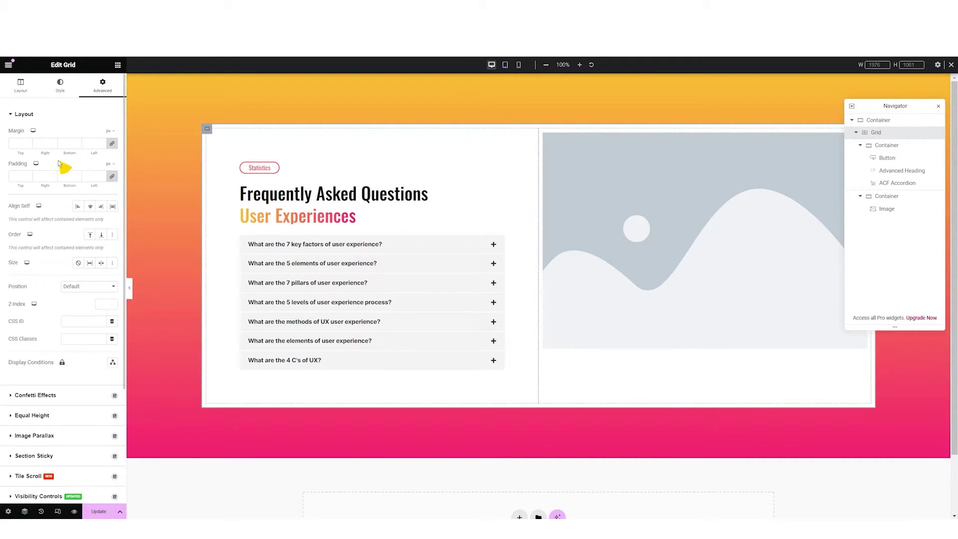
# - Set the placeholder image's resolution to Full and its height to 835 px
pyautogui.click(672, 226)
pyautogui.click(89, 197)
pyautogui.click(70, 247)
pyautogui.click(60, 90)
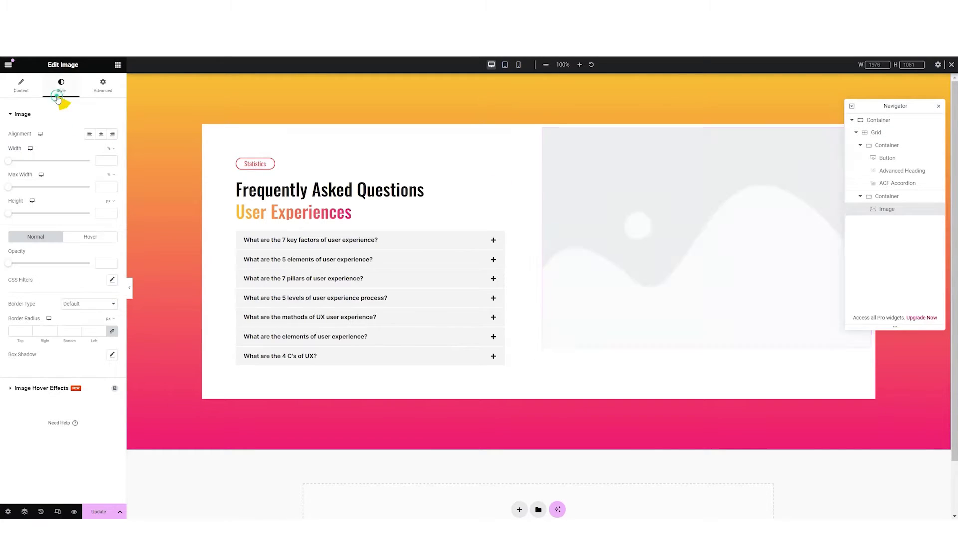
pyautogui.click(107, 214)
pyautogui.write('835')
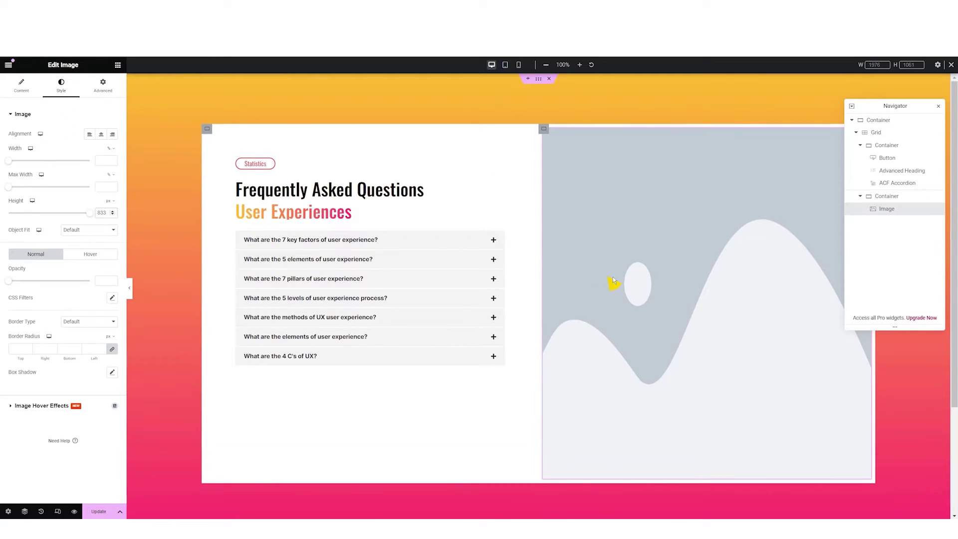
# - Replace the placeholder image with the dark AdminUX dashboard screenshot and set its container's padding to 0
pyautogui.click(18, 90)
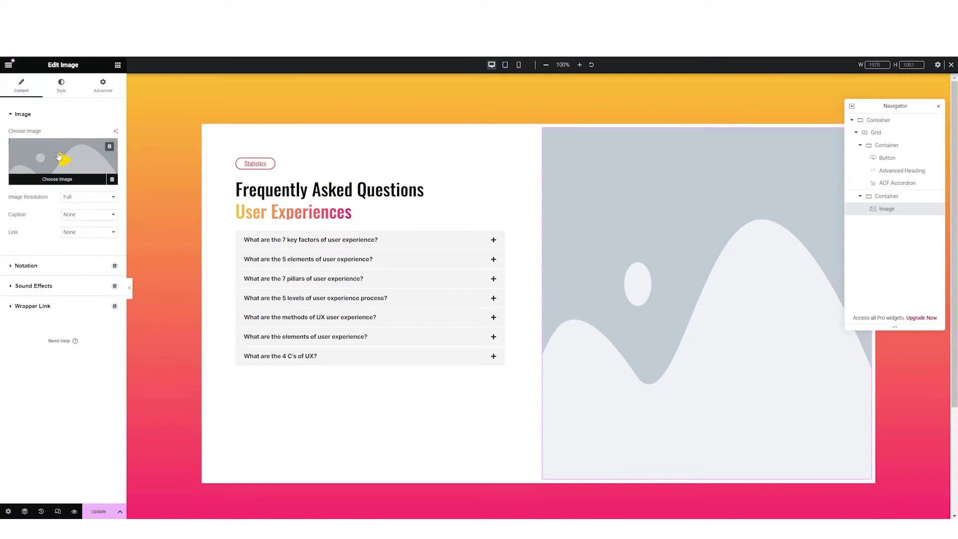
pyautogui.click(80, 155)
pyautogui.click(926, 495)
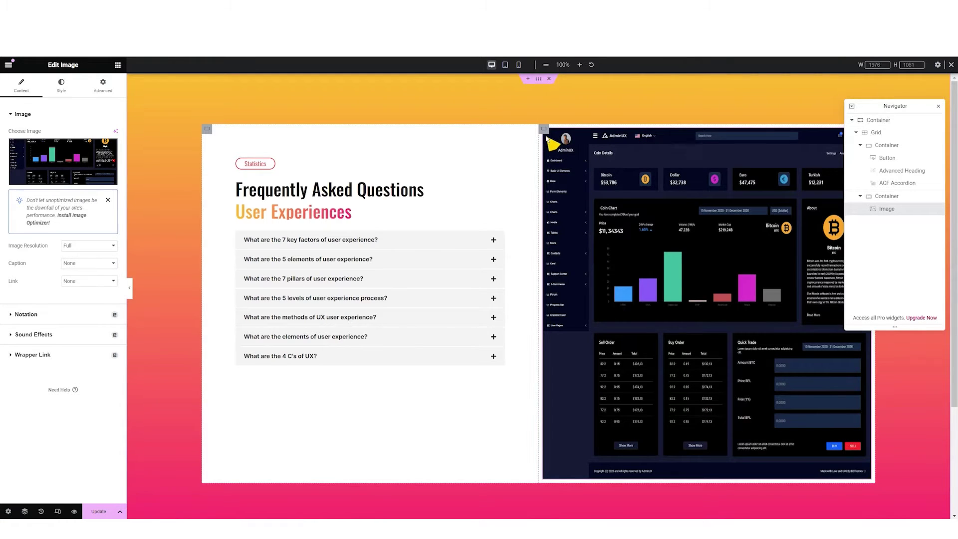
pyautogui.click(544, 129)
pyautogui.click(103, 85)
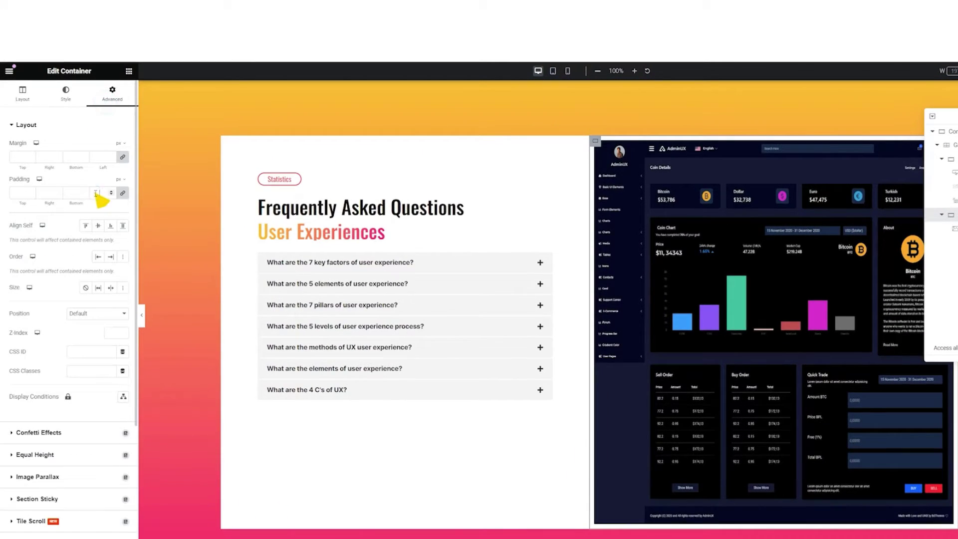
pyautogui.write('0')
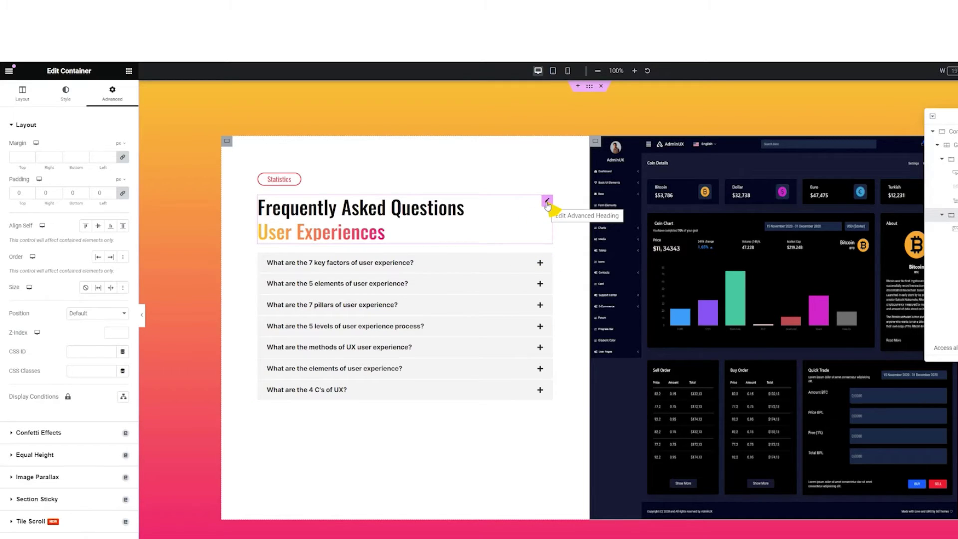
# - Set the ACF Accordion's active item number to 1 in its additional settings
pyautogui.click(547, 257)
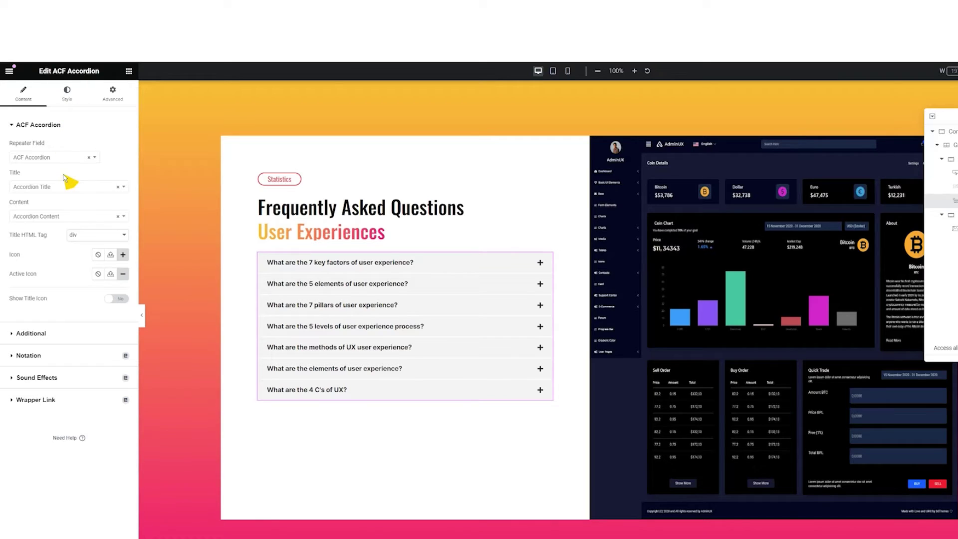
pyautogui.click(23, 335)
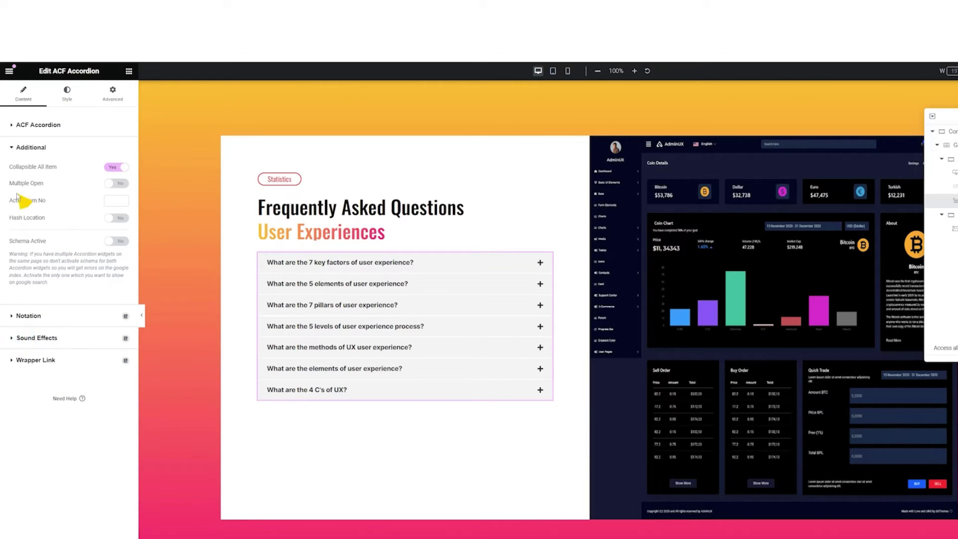
pyautogui.click(113, 201)
pyautogui.write('1')
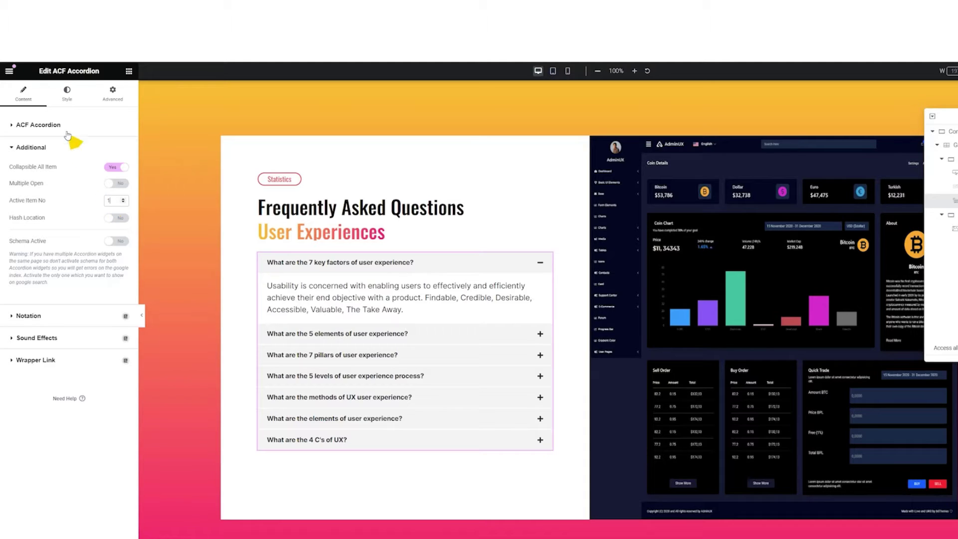
# - Give the accordion items 12 px padding and a fully transparent classic background color
pyautogui.click(67, 94)
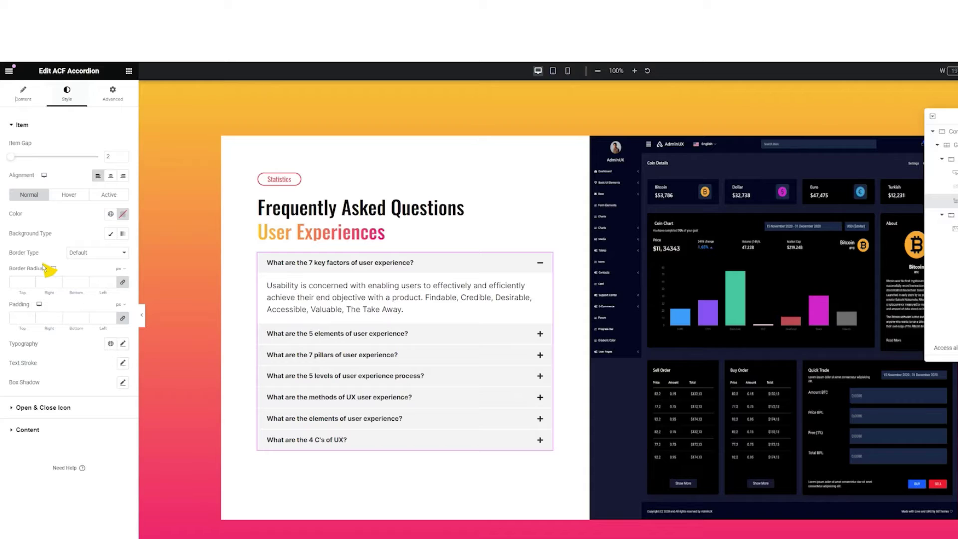
pyautogui.click(76, 318)
pyautogui.write('12')
pyautogui.click(111, 233)
pyautogui.click(122, 252)
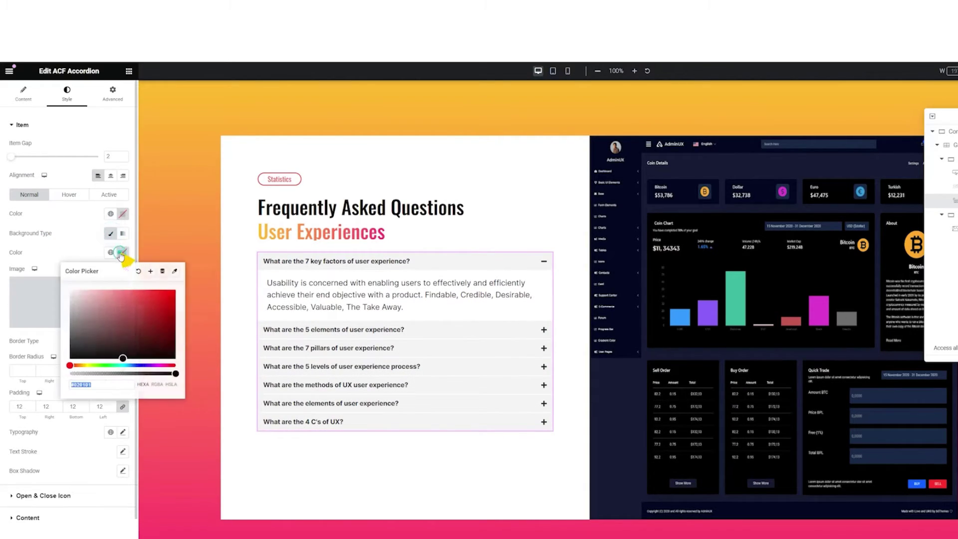
pyautogui.moveTo(125, 373); pyautogui.dragTo(71, 373)
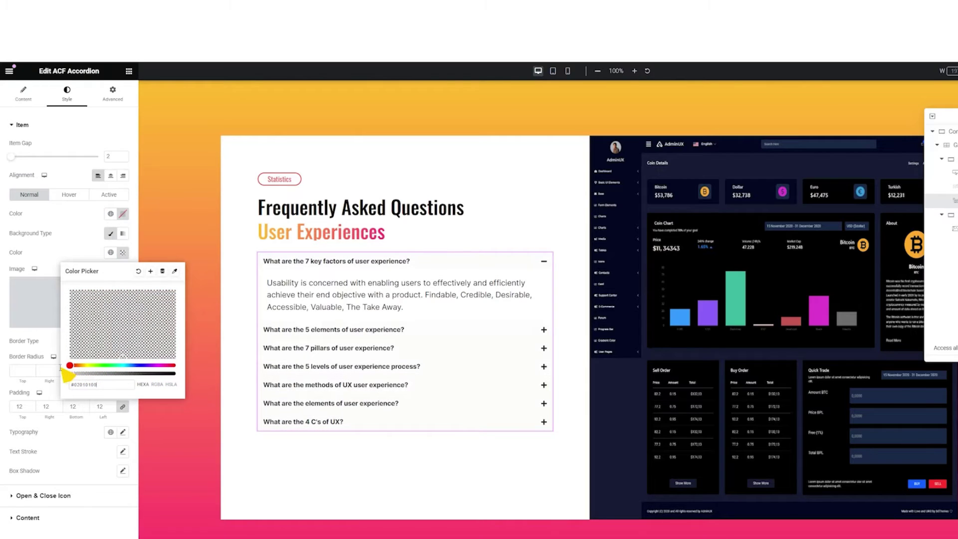
pyautogui.click(59, 272)
# - Set the accordion item typography to the Inter font family at 18 px
pyautogui.scroll(-1, 75, 280)
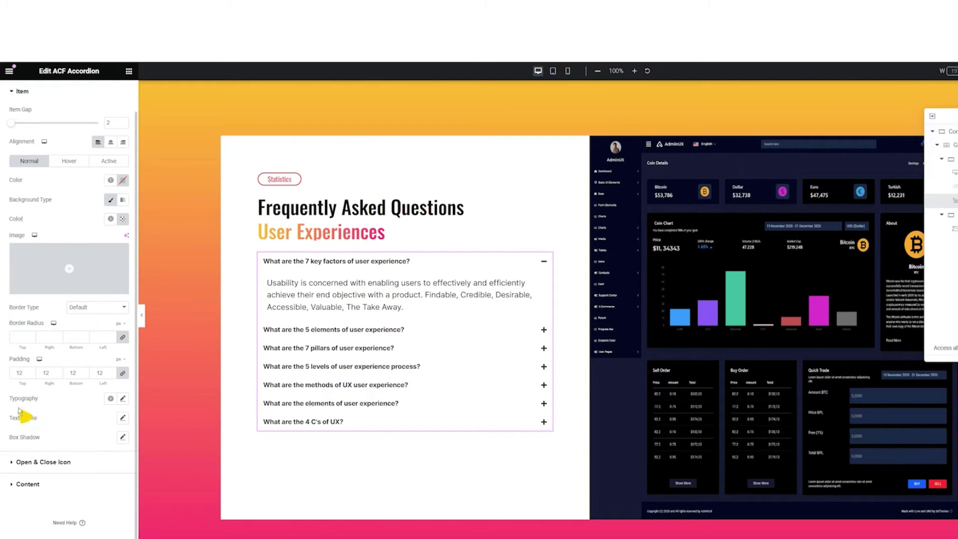
pyautogui.click(122, 399)
pyautogui.click(94, 442)
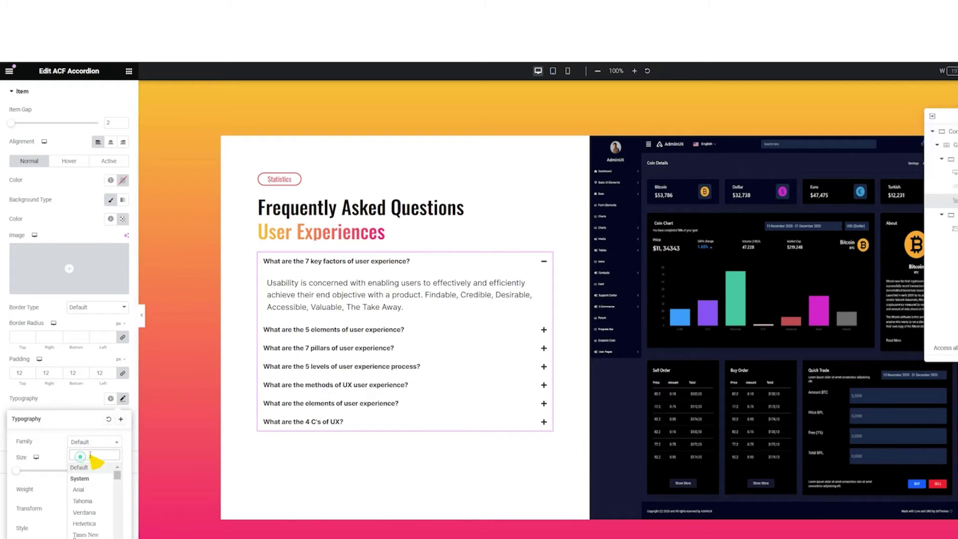
pyautogui.write('inter')
pyautogui.press('Return')
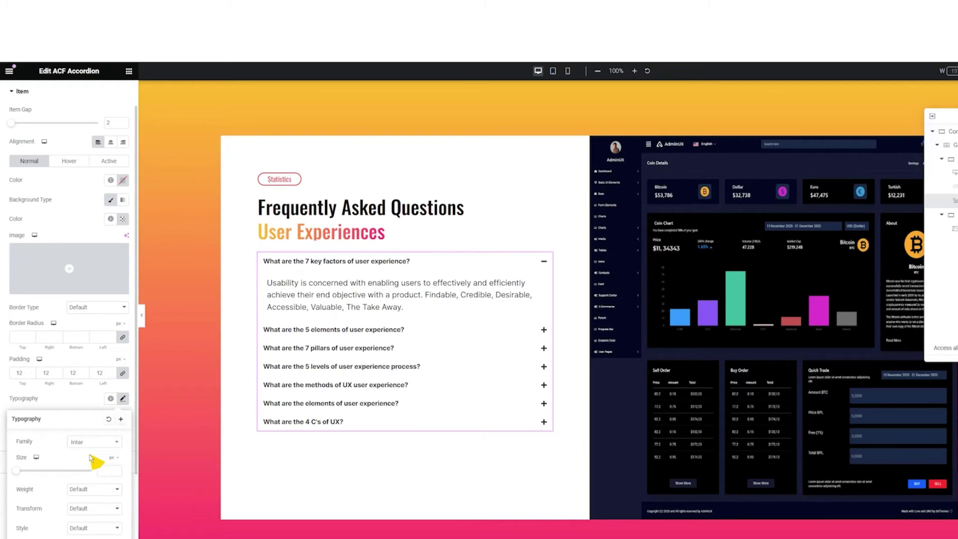
pyautogui.scroll(-2, 120, 464)
pyautogui.click(105, 376)
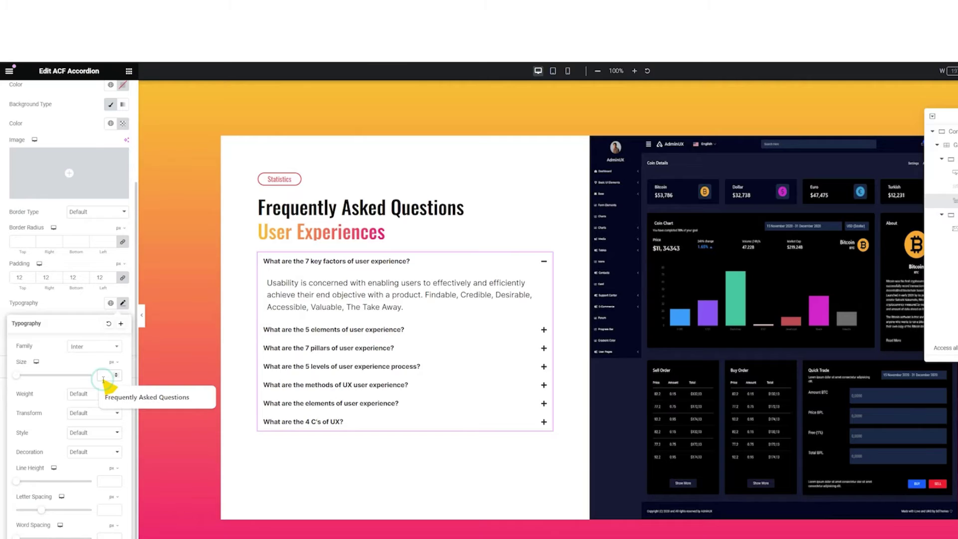
pyautogui.write('18')
# - Try the 700 (Bold) weight on the accordion item titles and settle on 600 (Semi Bold)
pyautogui.click(87, 394)
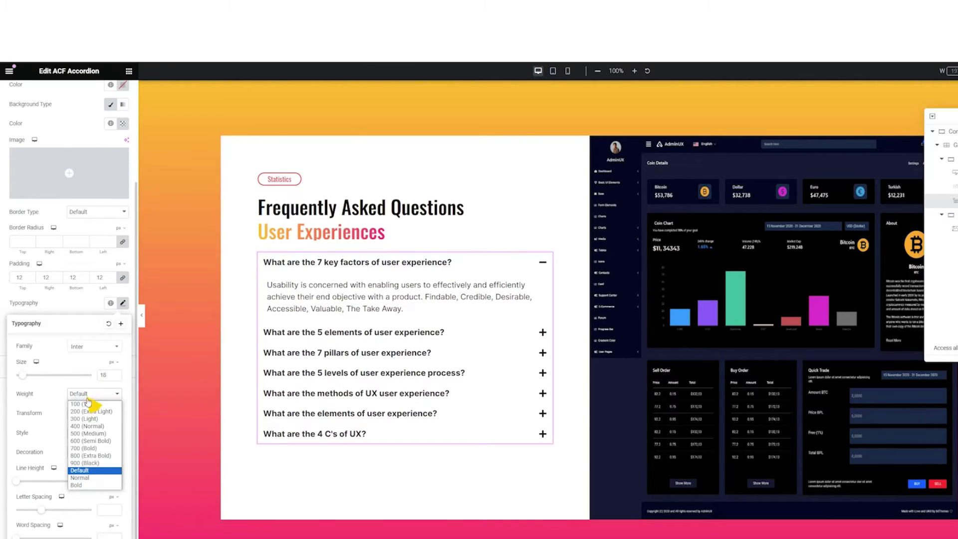
pyautogui.click(89, 442)
pyautogui.click(88, 394)
pyautogui.click(91, 448)
pyautogui.click(89, 395)
pyautogui.click(89, 442)
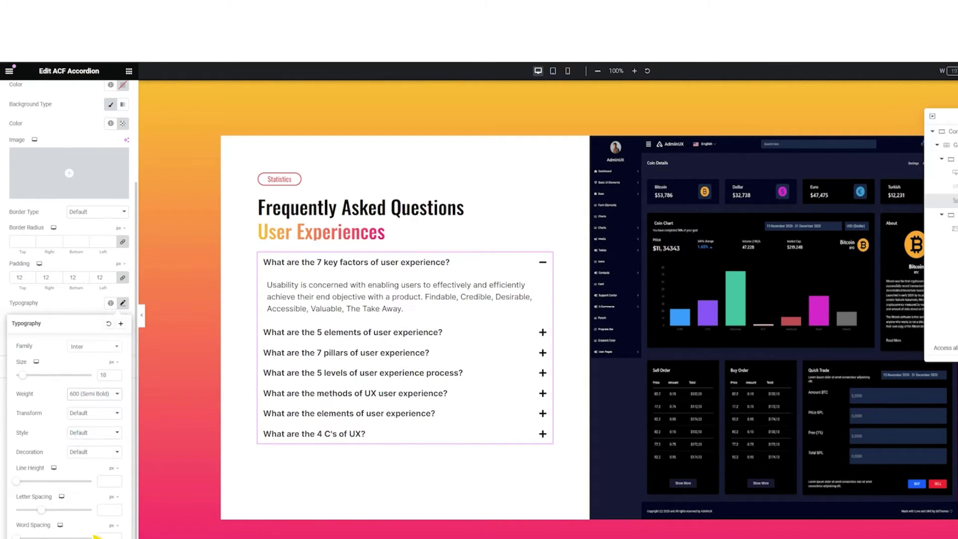
pyautogui.click(97, 535)
# - Set the gap between the accordion items to 15
pyautogui.scroll(3, 64, 290)
pyautogui.moveTo(9, 143); pyautogui.dragTo(42, 144)
pyautogui.moveTo(114, 157); pyautogui.dragTo(89, 177)
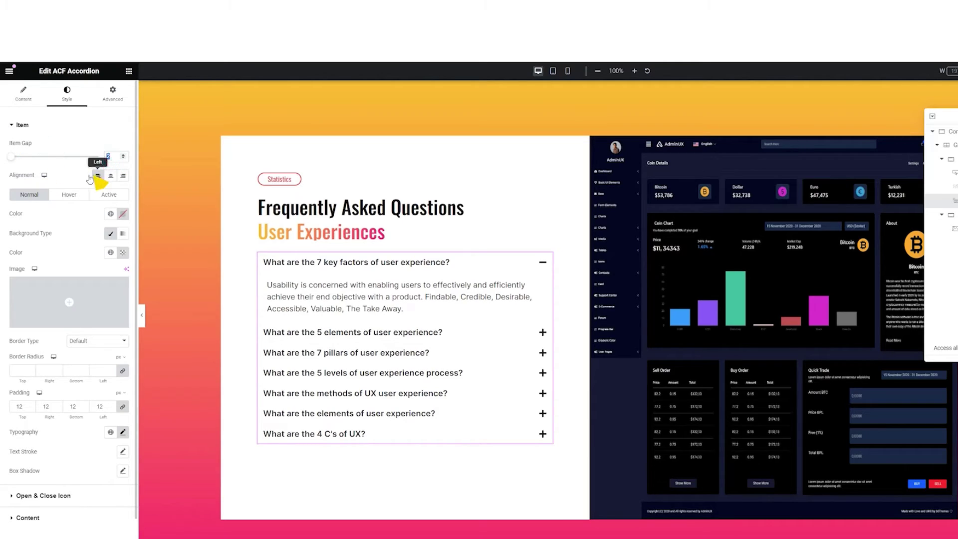
pyautogui.write('15')
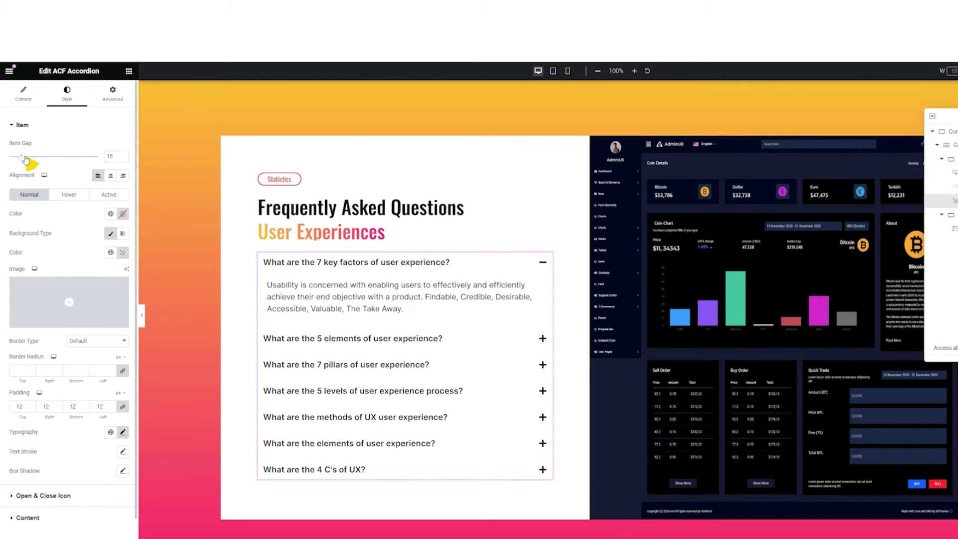
pyautogui.moveTo(25, 158); pyautogui.dragTo(33, 159)
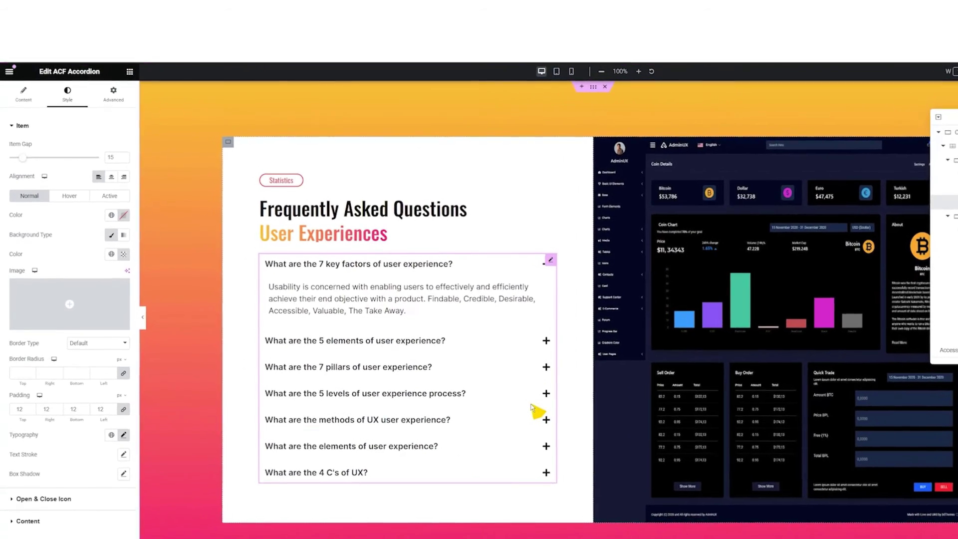
# - Replace the accordion's closed-state plus icon with a downward chevron from the icon library
pyautogui.click(23, 96)
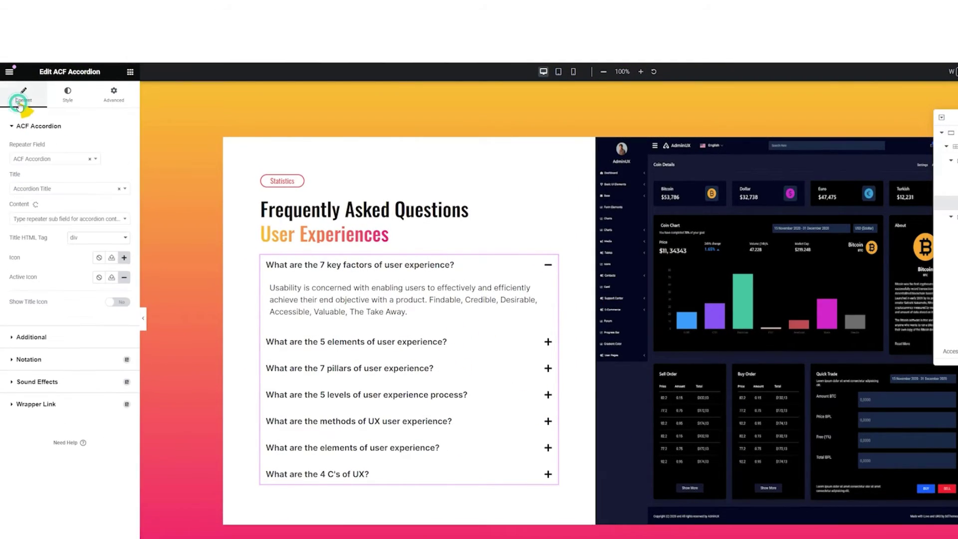
pyautogui.click(109, 257)
pyautogui.doubleClick(447, 232)
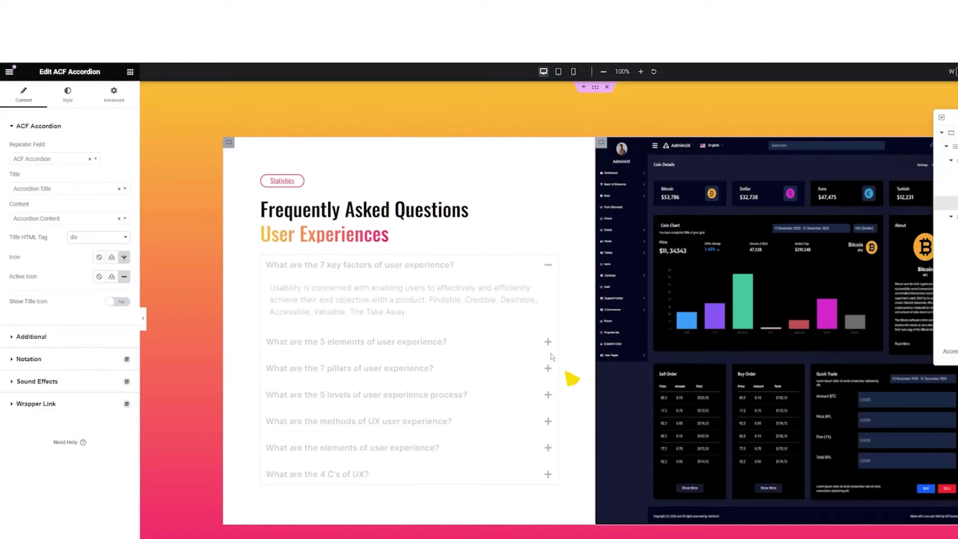
# - Set the accordion items' normal text color to #352F2F and collapse the item style settings
pyautogui.click(67, 94)
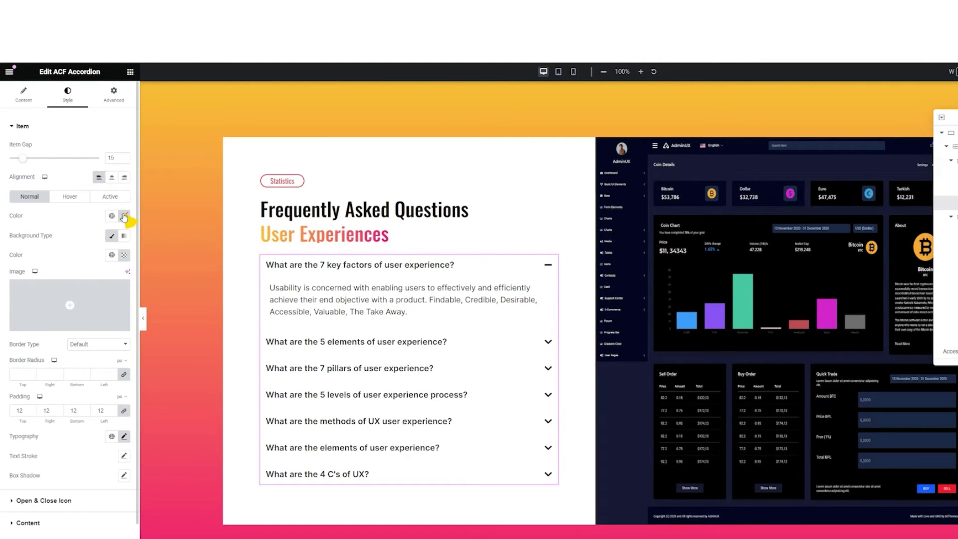
pyautogui.click(124, 217)
pyautogui.doubleClick(109, 348)
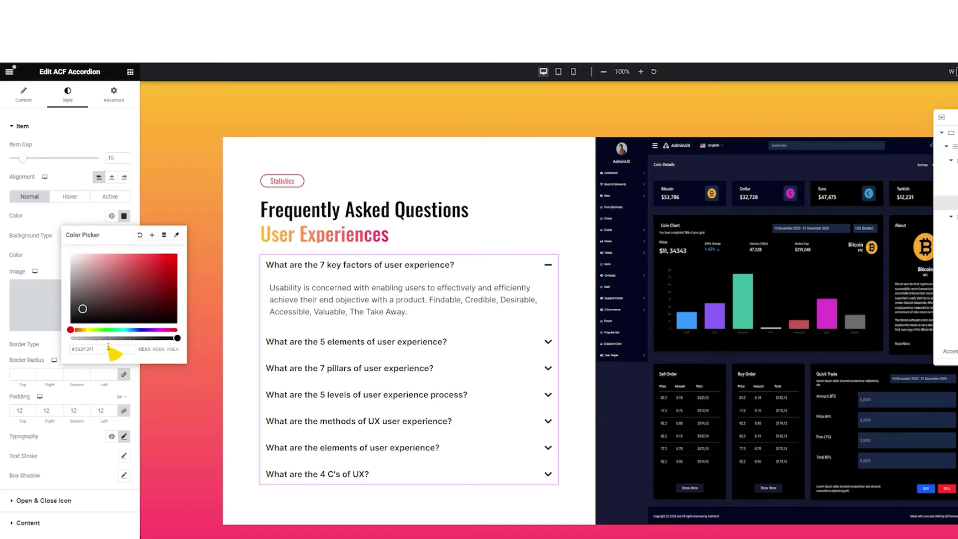
pyautogui.write('352F2F')
pyautogui.click(26, 127)
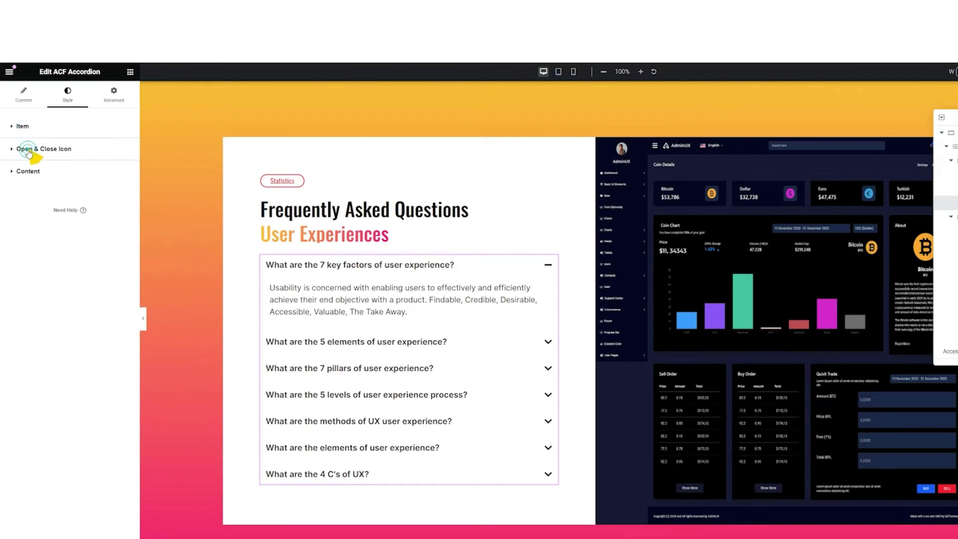
# - Set the normal color of the accordion's open and close icon and collapse its style settings
pyautogui.click(27, 150)
pyautogui.click(122, 211)
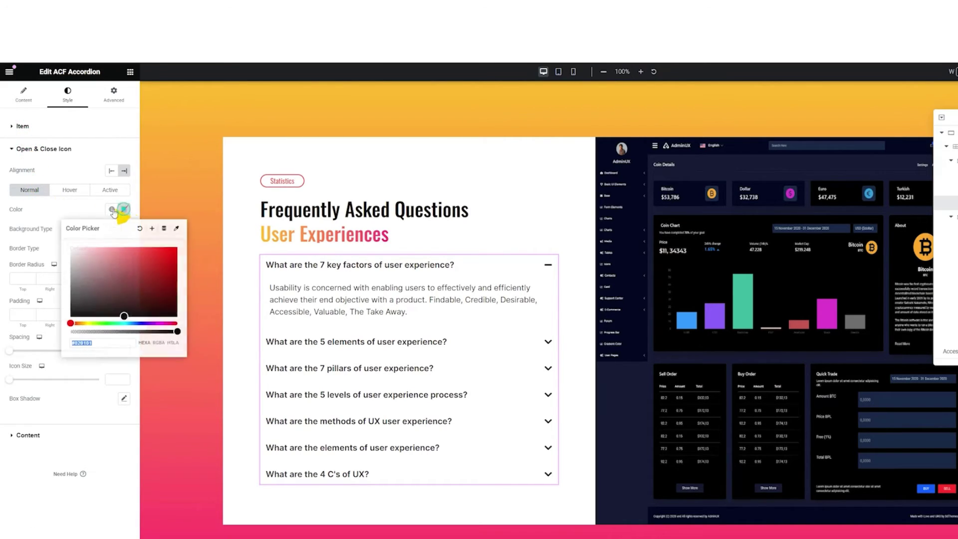
pyautogui.click(85, 211)
pyautogui.click(44, 149)
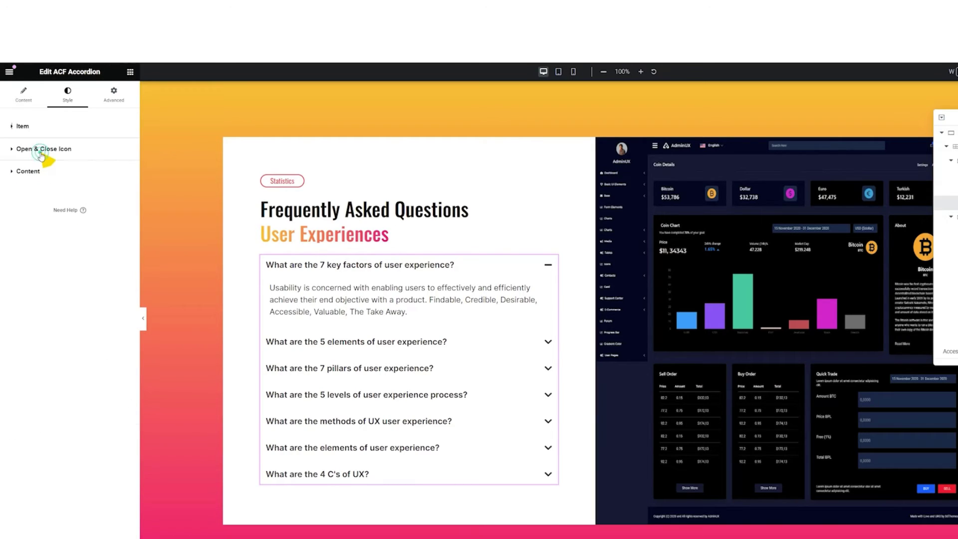
# - Set the accordion content's text color to #352F2F
pyautogui.click(44, 171)
pyautogui.click(124, 193)
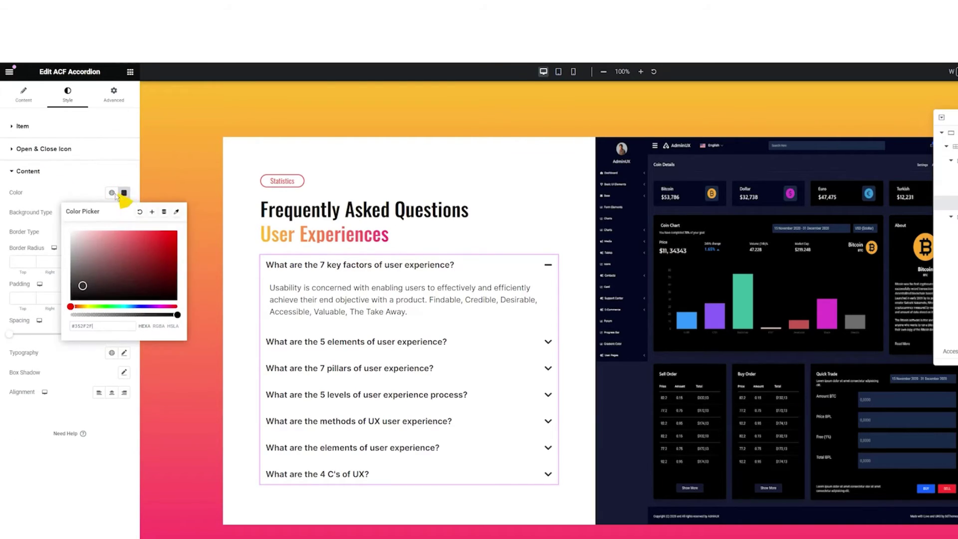
pyautogui.click(92, 364)
# - Set the accordion content's typography to the Inter font family at 16 px
pyautogui.click(124, 352)
pyautogui.click(95, 396)
pyautogui.write('inter')
pyautogui.press('Return')
pyautogui.click(104, 428)
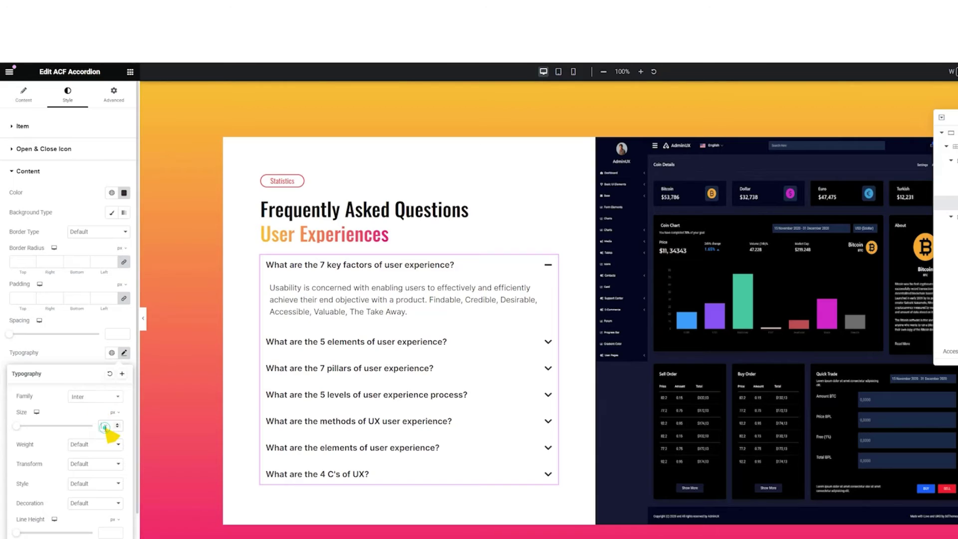
pyautogui.write('16')
pyautogui.click(87, 355)
# - Lower the opacity of the accordion content's text color slightly and set the content padding to 12 px on all sides
pyautogui.click(124, 193)
pyautogui.moveTo(176, 314); pyautogui.dragTo(163, 315)
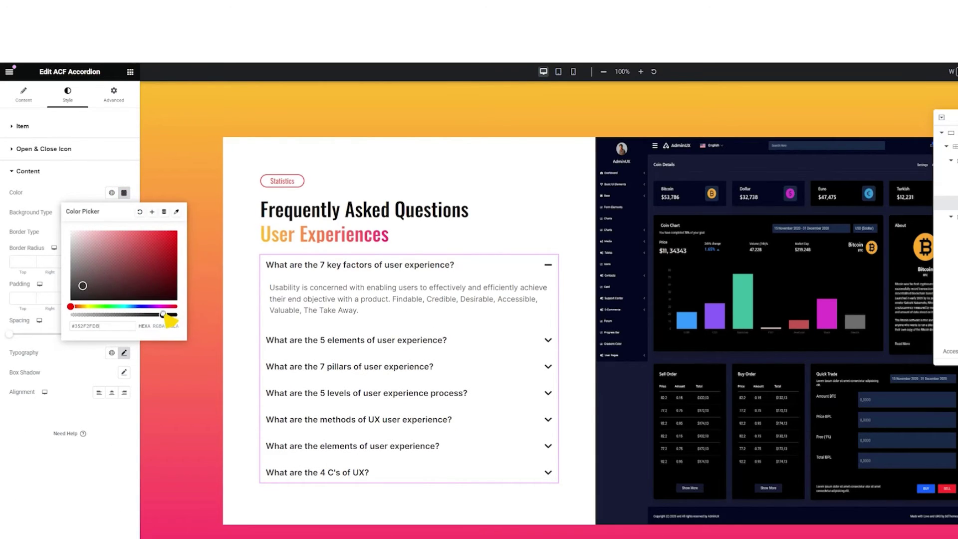
pyautogui.click(50, 215)
pyautogui.click(30, 172)
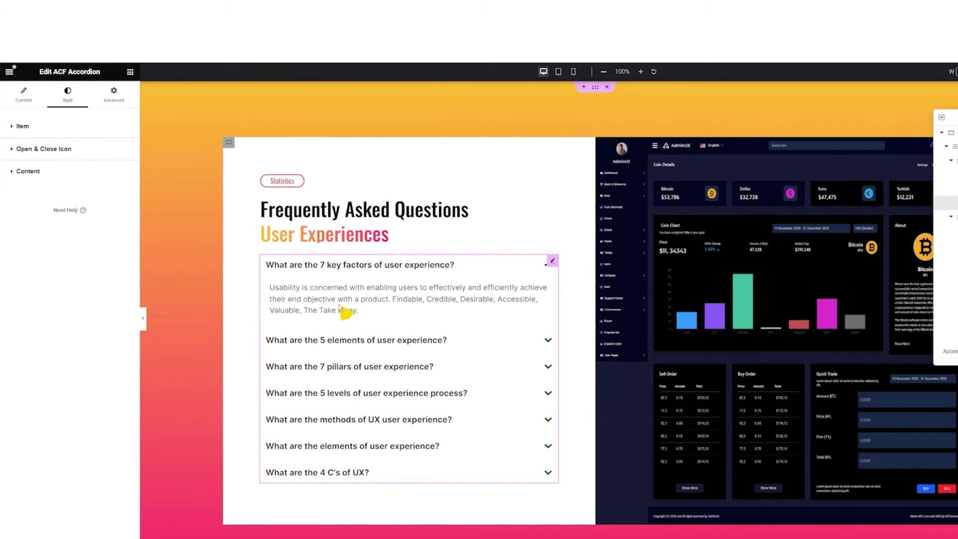
pyautogui.click(50, 175)
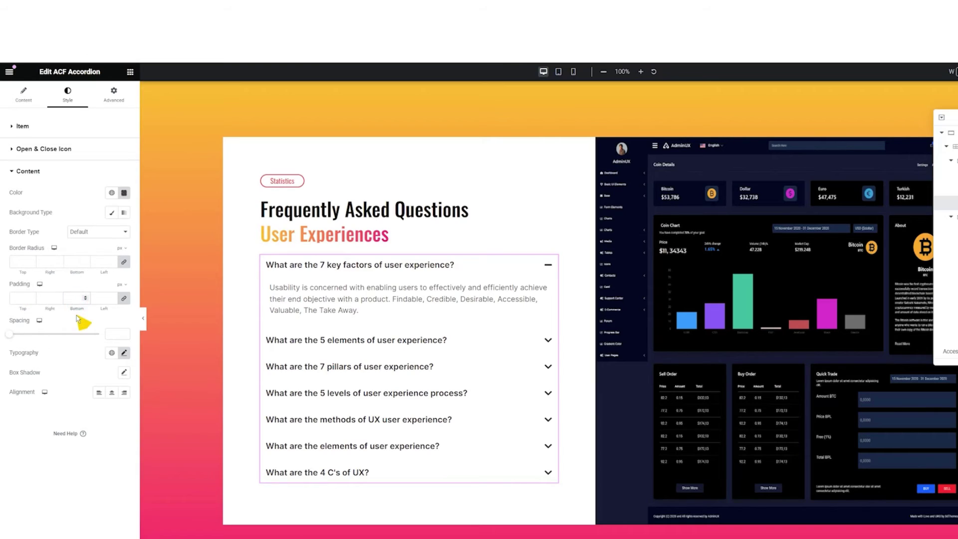
pyautogui.write('12')
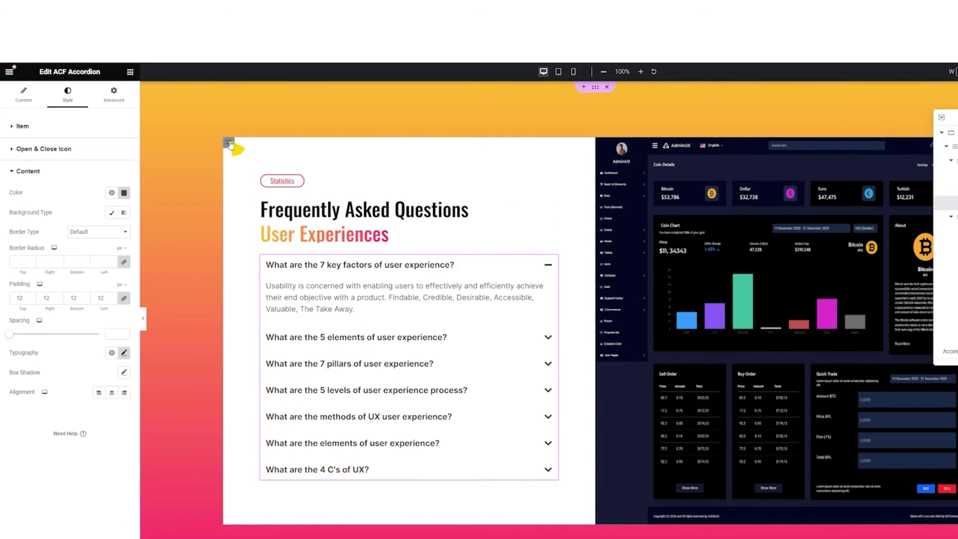
# - Unlink the FAQ text container's border radius values and set top and left to 20 and right to 0
pyautogui.click(229, 143)
pyautogui.click(113, 92)
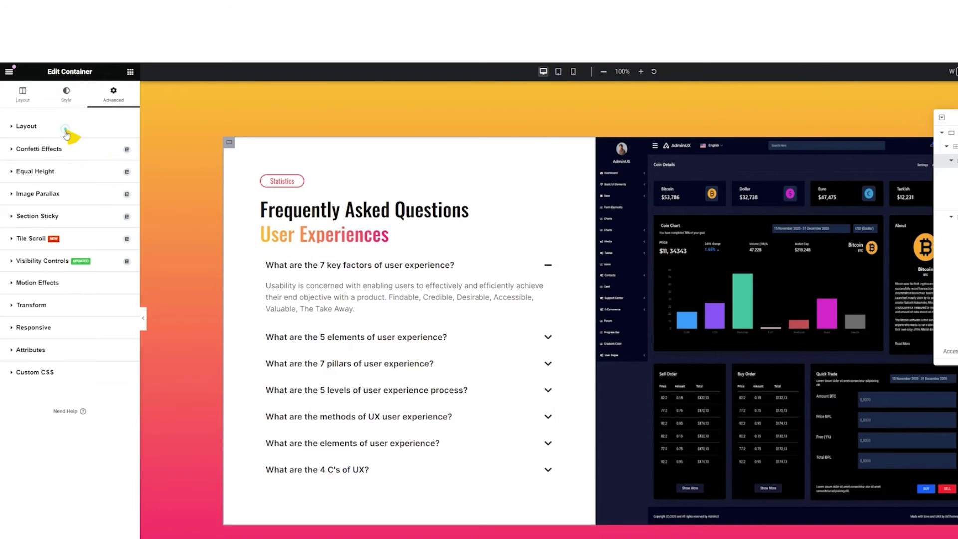
pyautogui.click(65, 95)
pyautogui.click(45, 126)
pyautogui.click(22, 218)
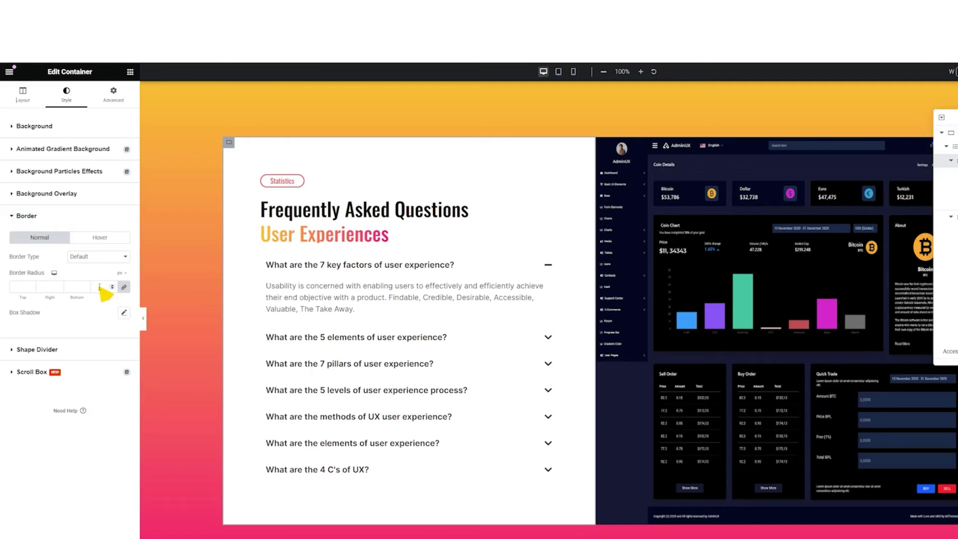
pyautogui.click(124, 287)
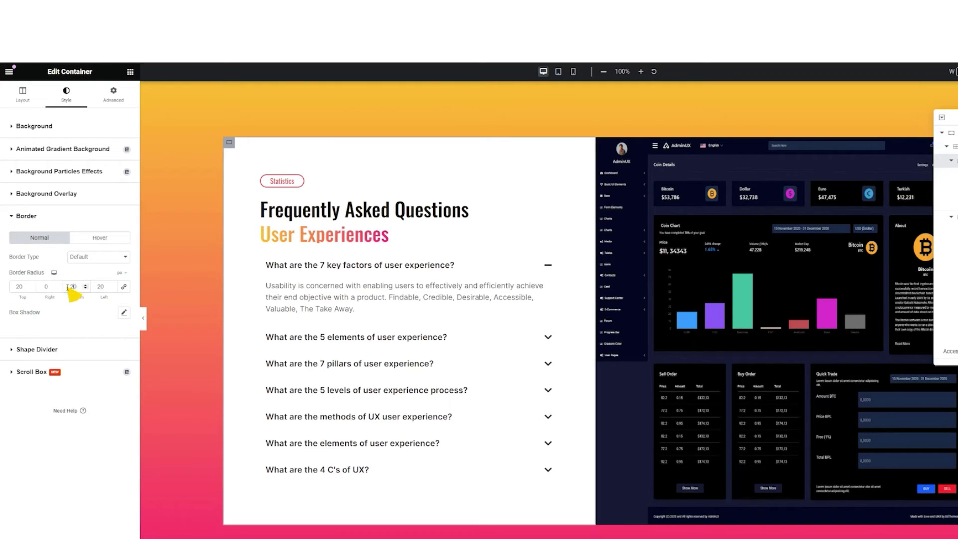
# - Set the grid's border radius to 20 px on all corners
pyautogui.click(955, 146)
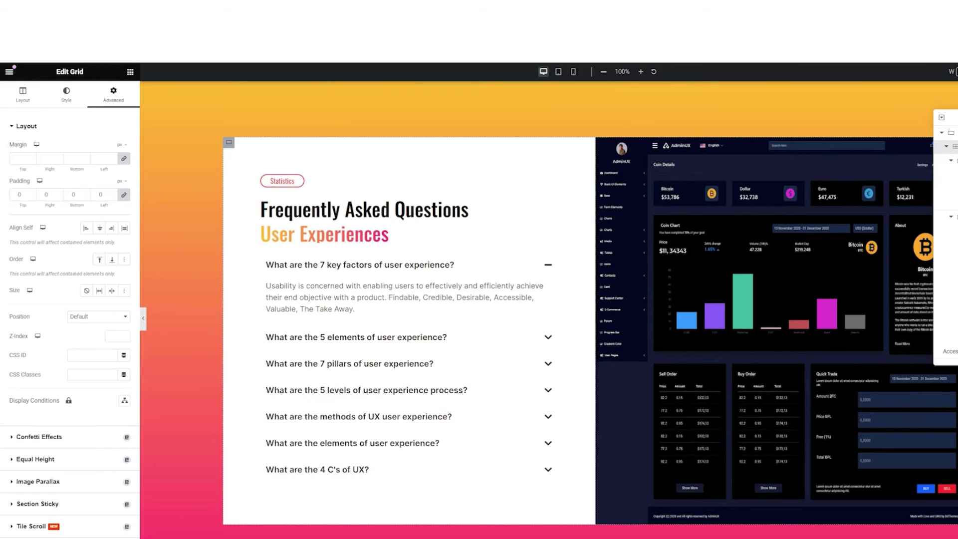
pyautogui.click(67, 125)
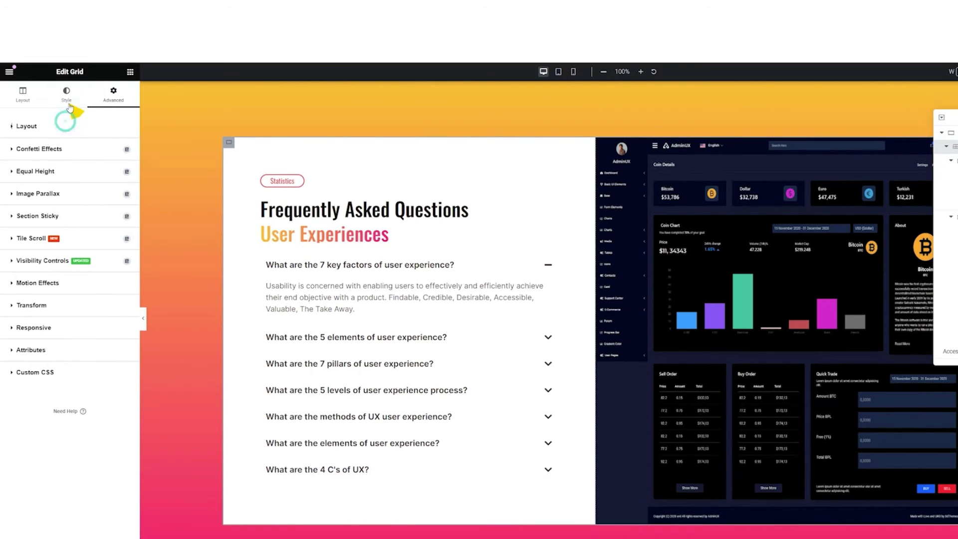
pyautogui.click(69, 107)
pyautogui.click(61, 127)
pyautogui.click(29, 216)
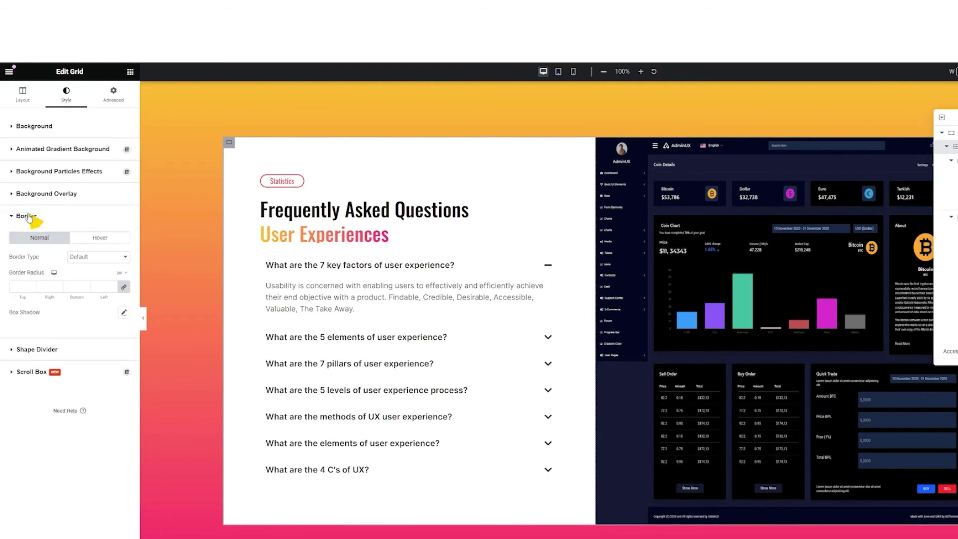
pyautogui.click(50, 288)
pyautogui.write('20')
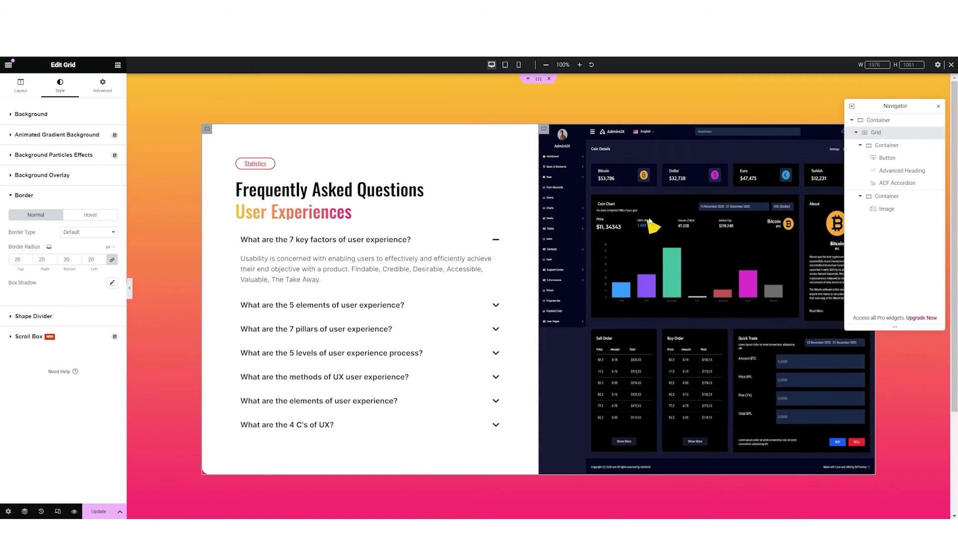
# - Move the Navigator off the dashboard image and set the image's border radius to 0 top, 20 right, 20 bottom and 0 left
pyautogui.moveTo(880, 106); pyautogui.dragTo(421, 145)
pyautogui.click(873, 133)
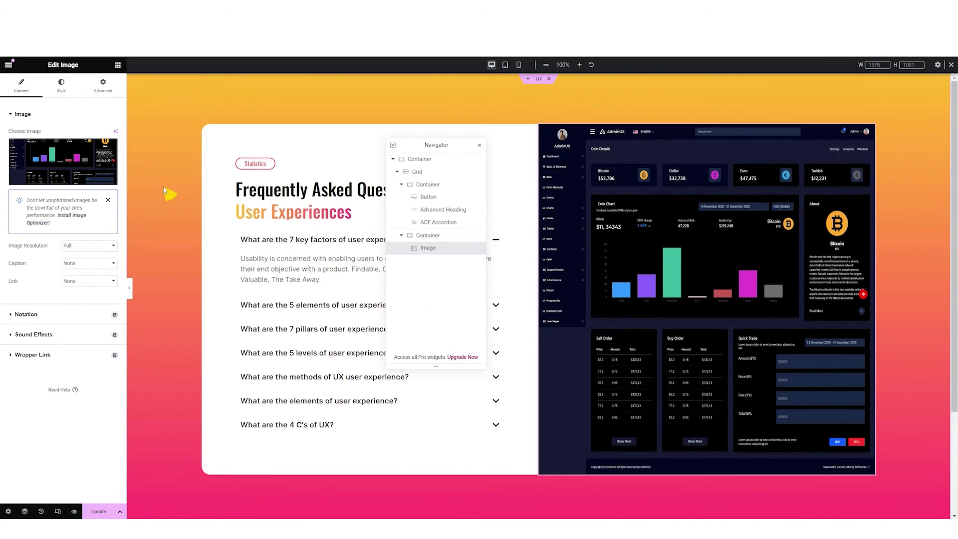
pyautogui.click(545, 130)
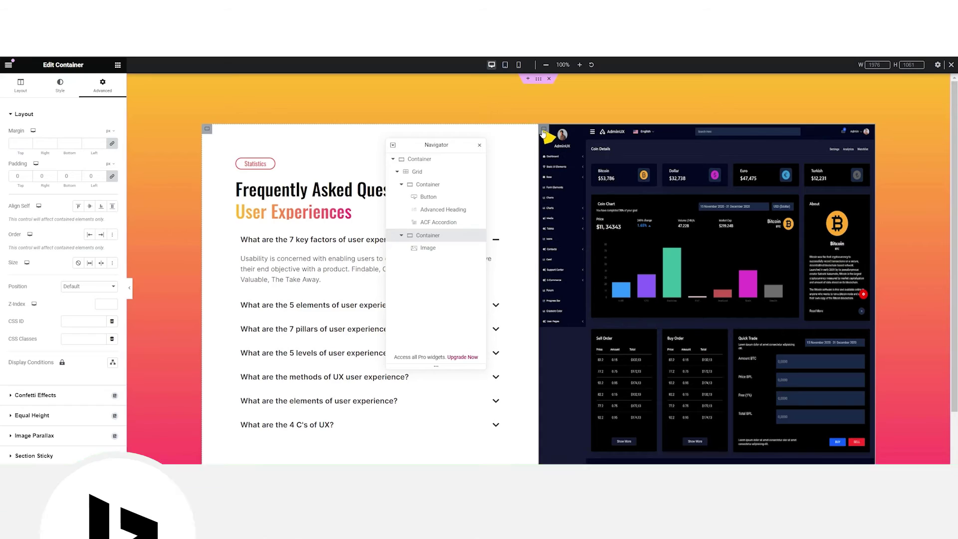
pyautogui.click(549, 145)
pyautogui.click(61, 84)
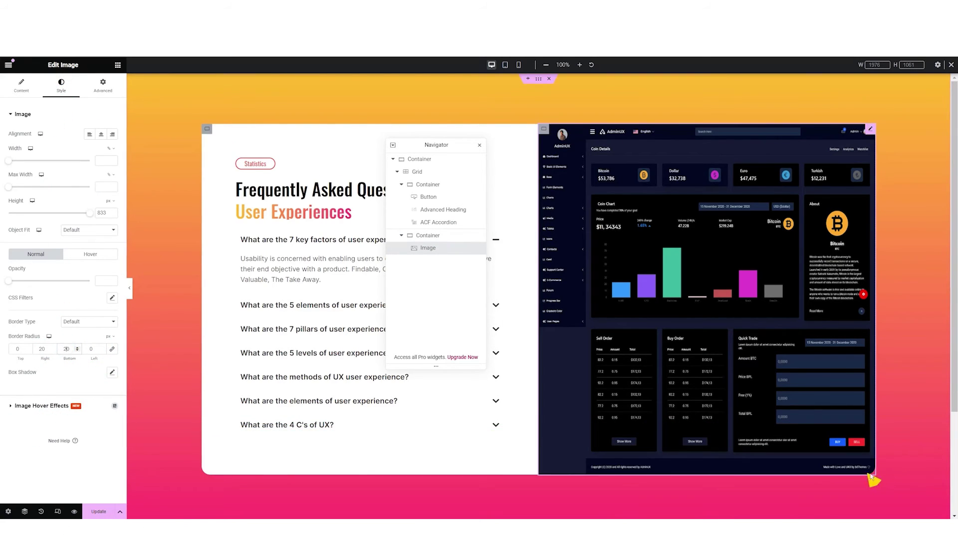
# - Check the layout with the editing panel hidden, bring the panel back and save the page update
pyautogui.click(129, 288)
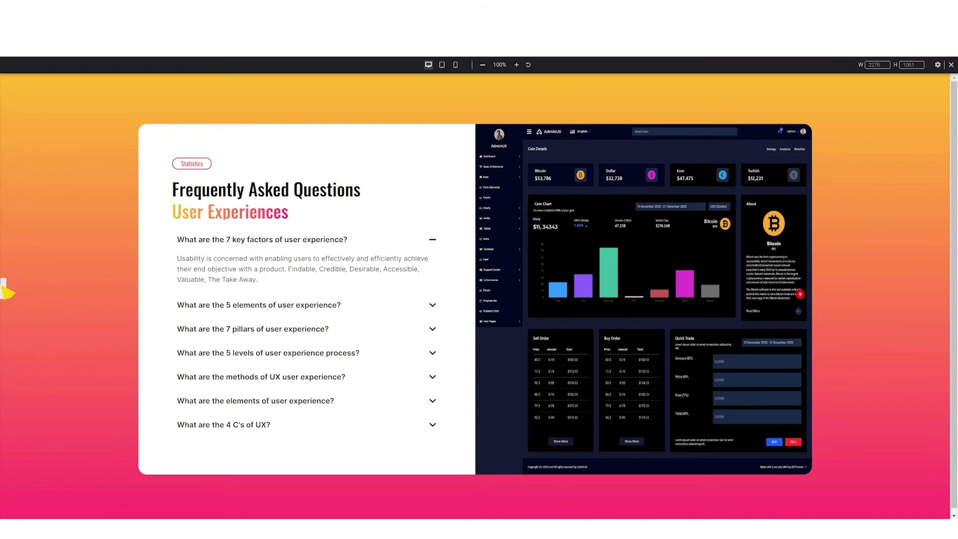
pyautogui.click(4, 286)
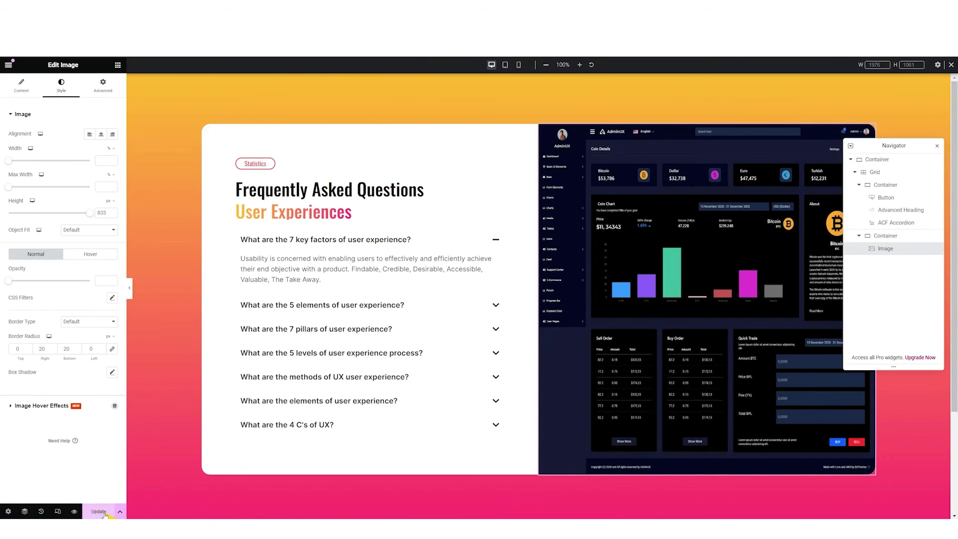
pyautogui.click(104, 514)
# - Give the FAQ text container a classic background using background_1.jpg from the media library
pyautogui.click(208, 131)
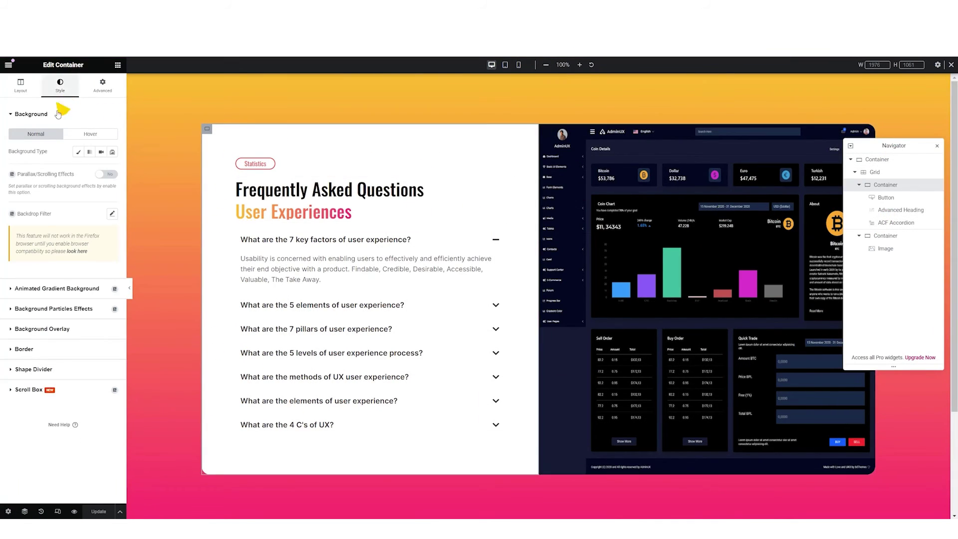
pyautogui.click(78, 151)
pyautogui.click(70, 248)
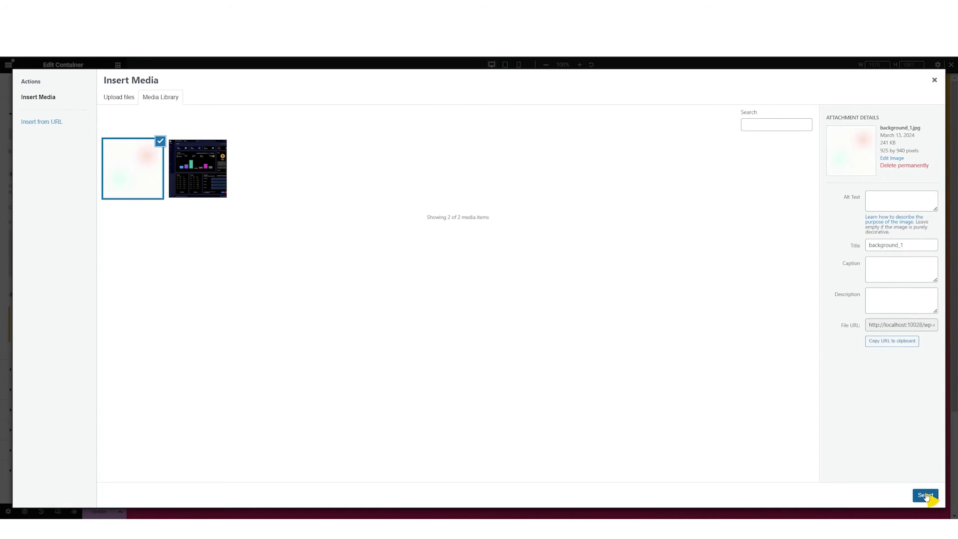
pyautogui.click(925, 496)
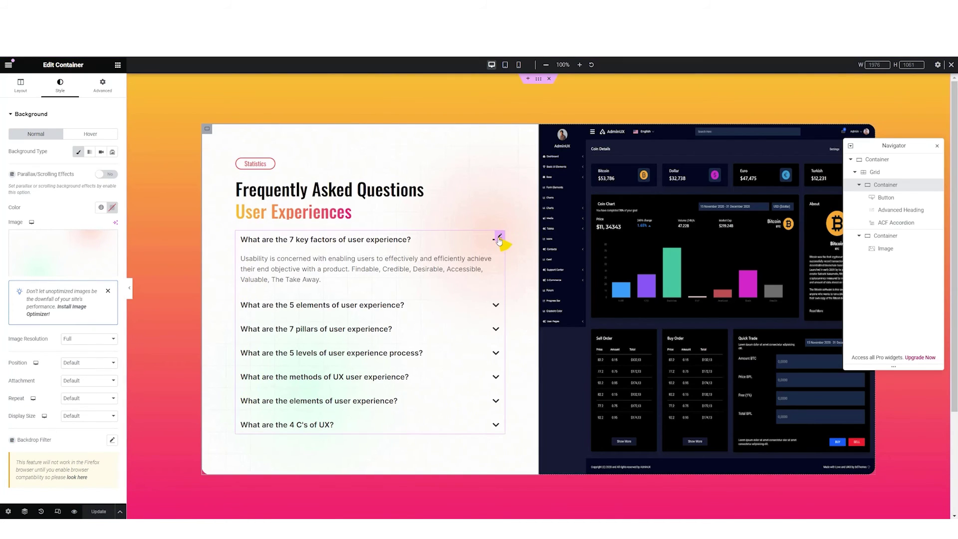
# - Test the accordion on the live page by expanding the 7 pillars question and the 7 key factors question
pyautogui.click(498, 239)
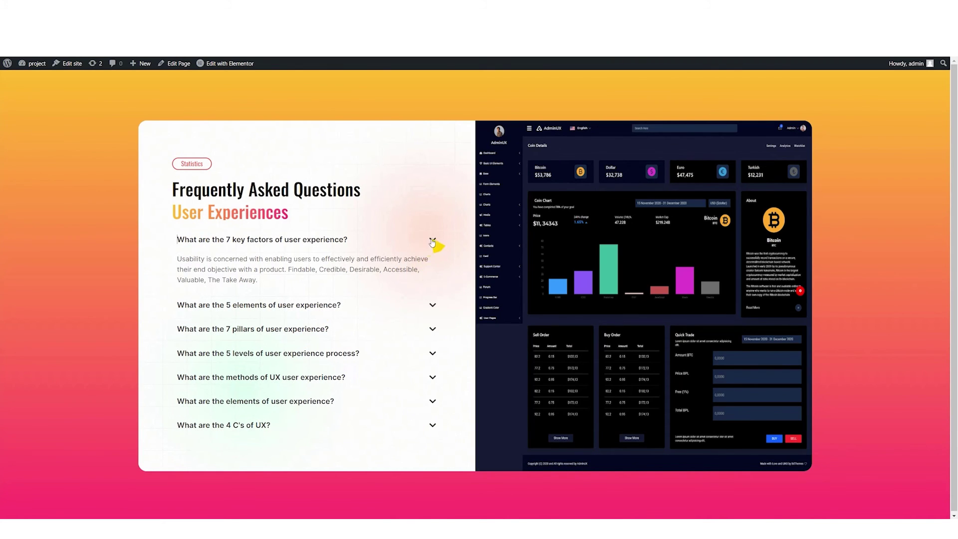
pyautogui.click(433, 329)
pyautogui.click(433, 242)
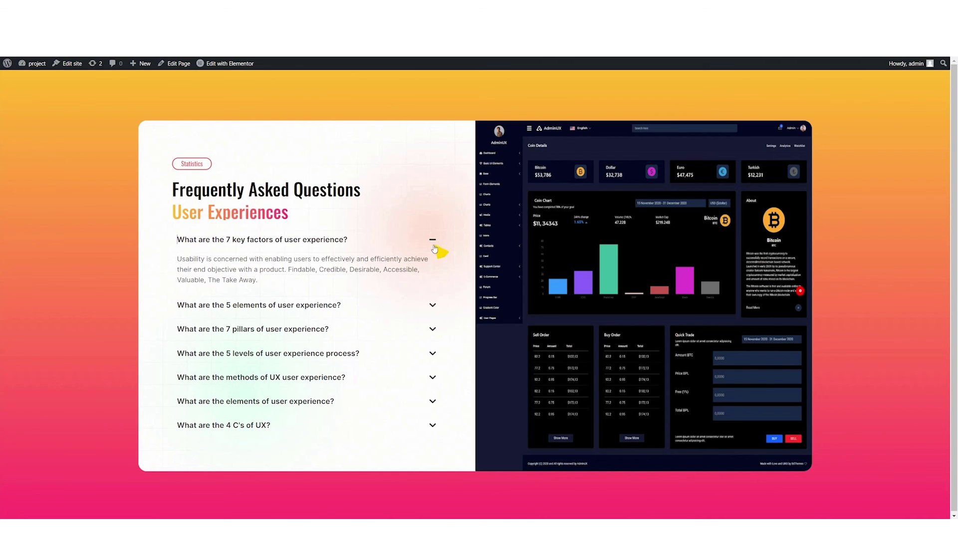